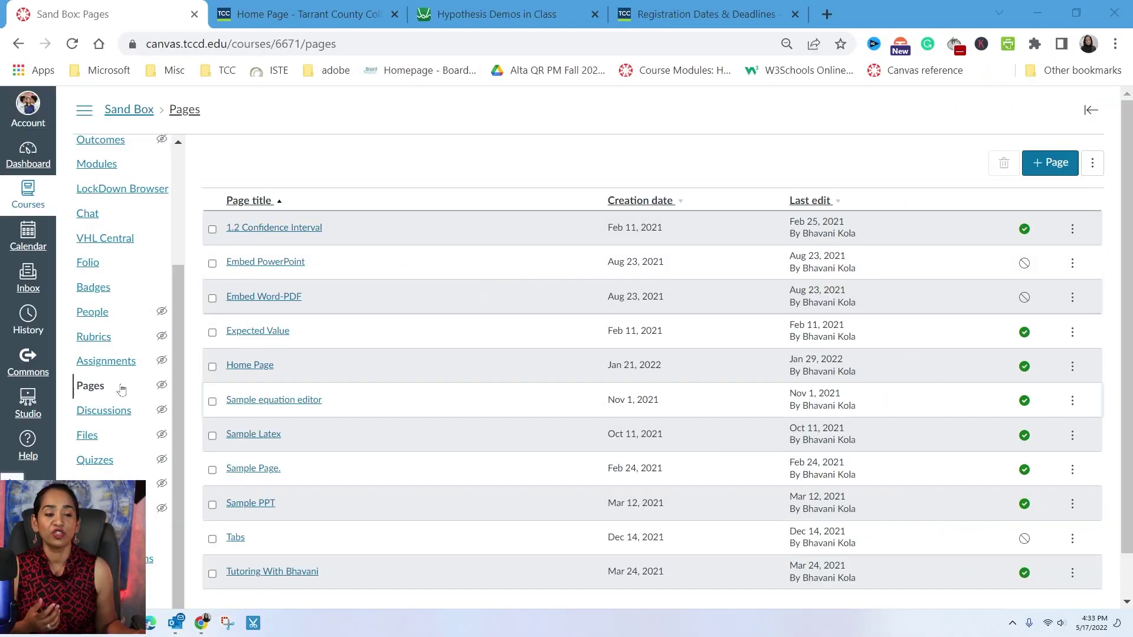
Step: Create a new Sand Box course page titled 'Embed a website'
left_click(107, 399)
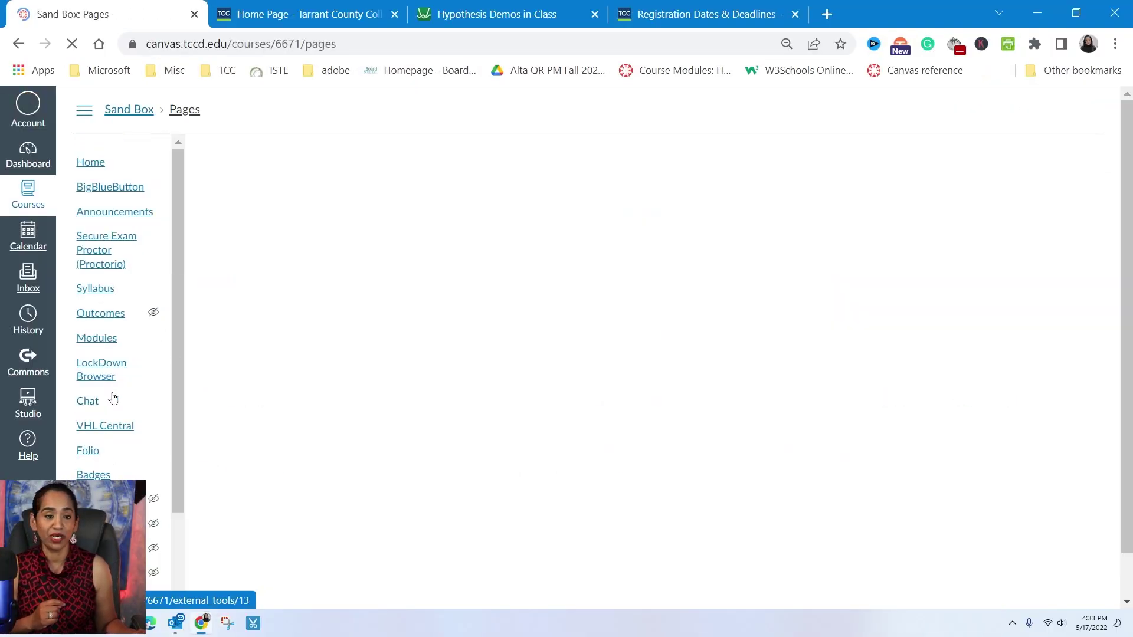
left_click(1034, 170)
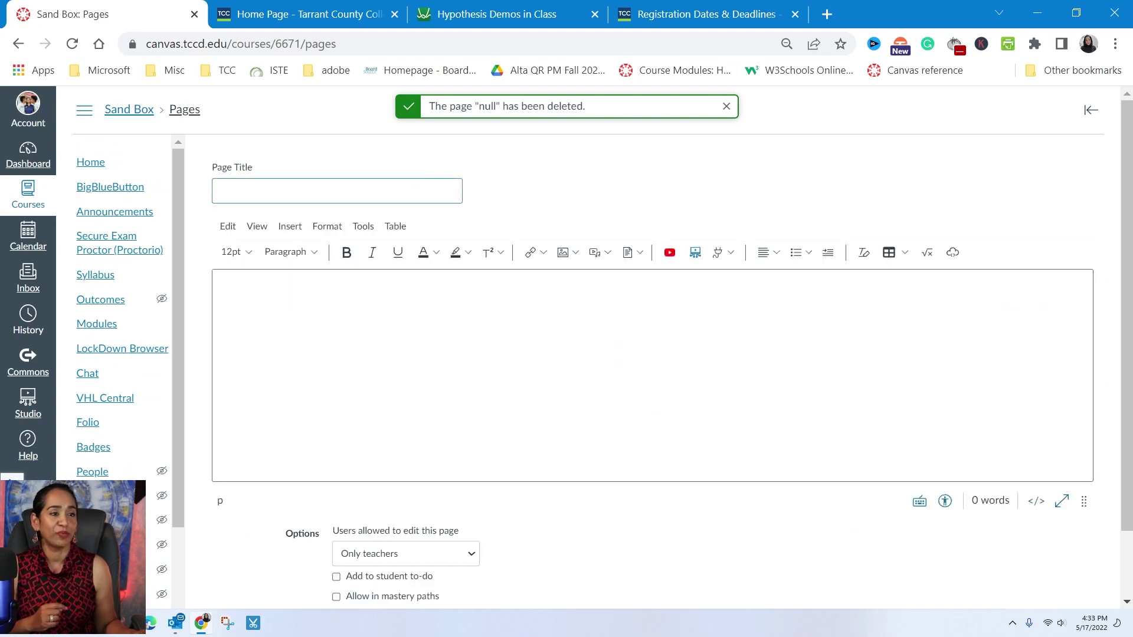
type("Embed a website")
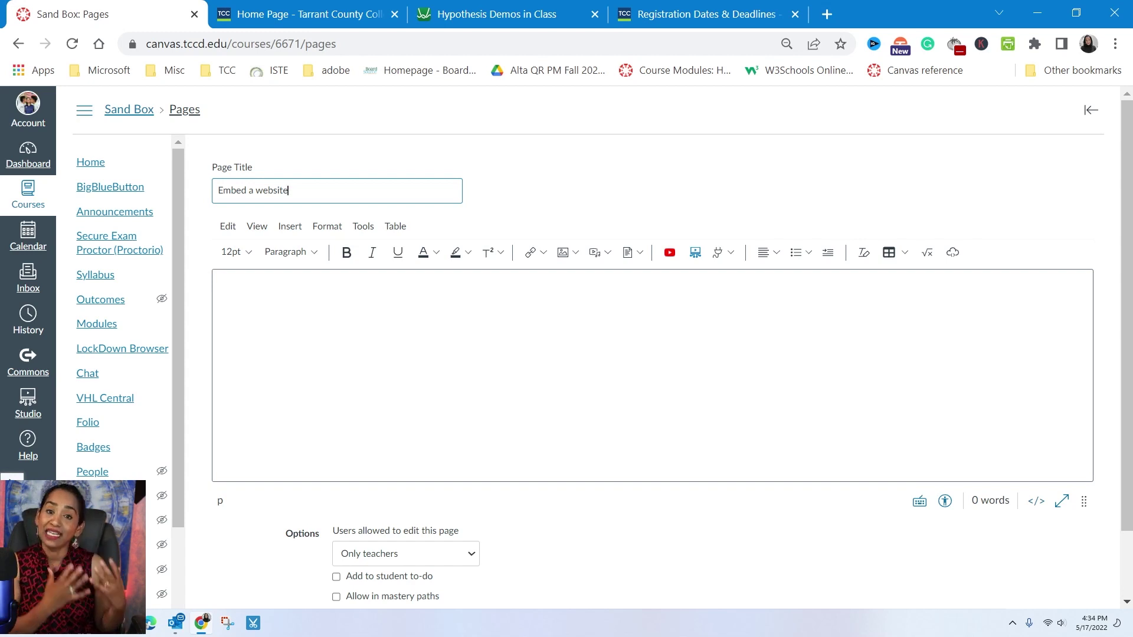
Step: In Desmos, generate the 500×500 iframe embed code for the Hypothesis Demos in Class graph
left_click(507, 15)
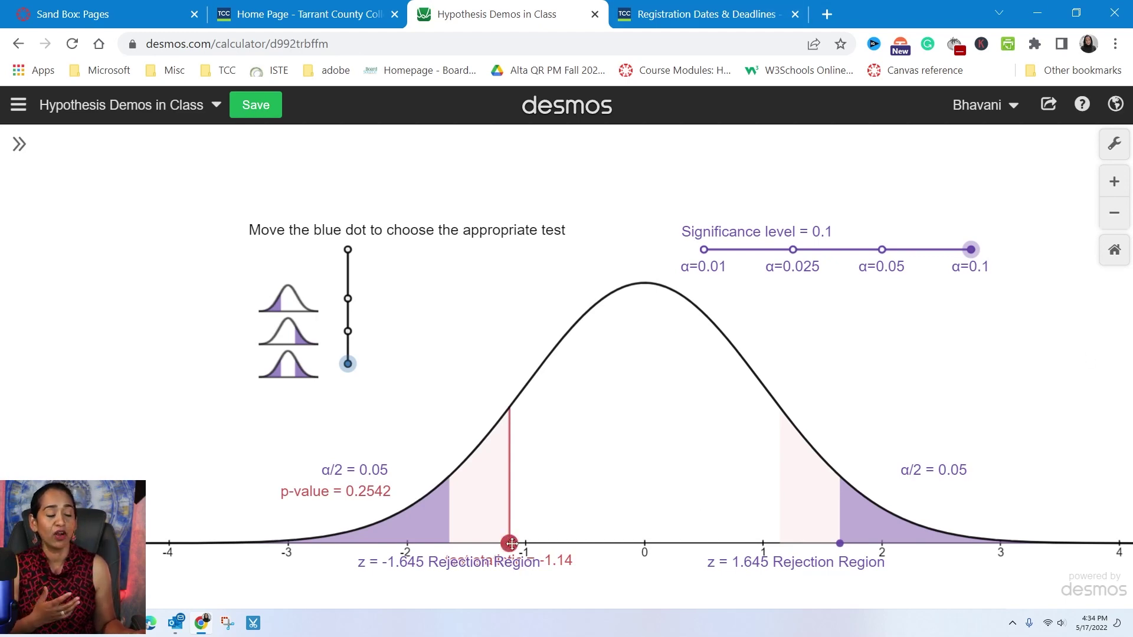
mouse_move(510, 544)
left_mouse_down()
mouse_move(597, 544)
mouse_move(387, 542)
mouse_move(512, 542)
left_mouse_up()
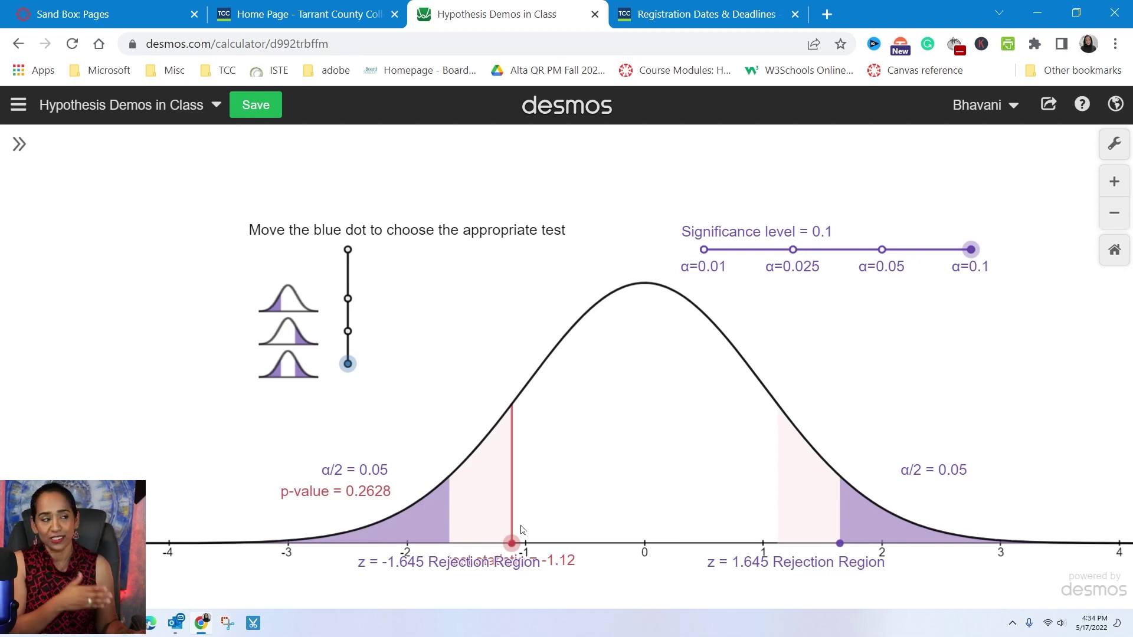
left_click(1048, 106)
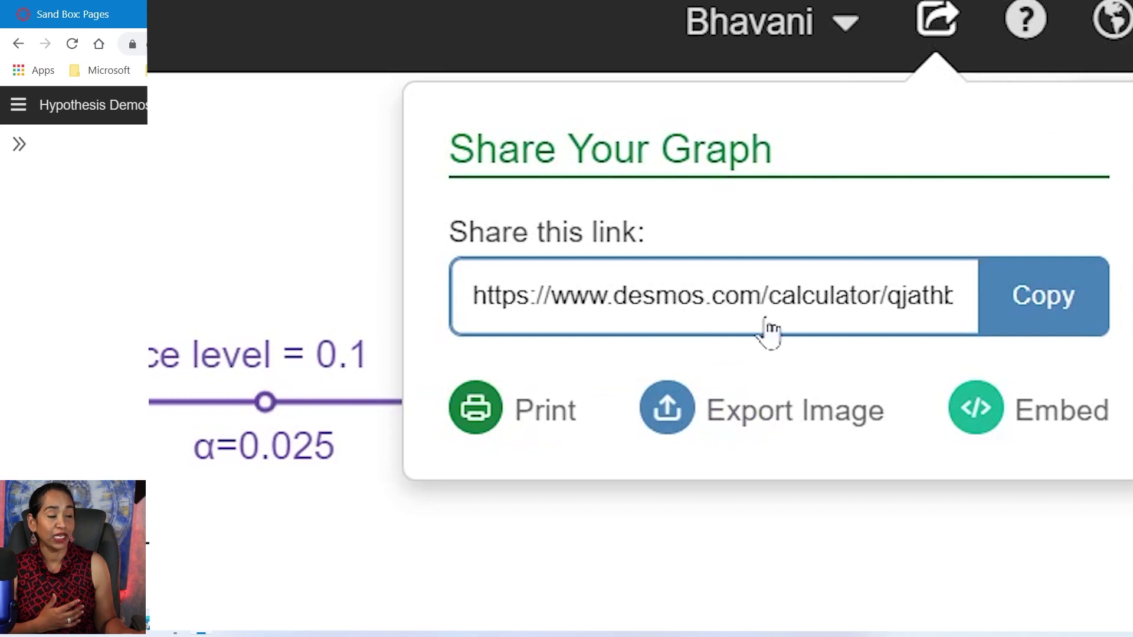
left_click(1040, 442)
key("ctrl+c")
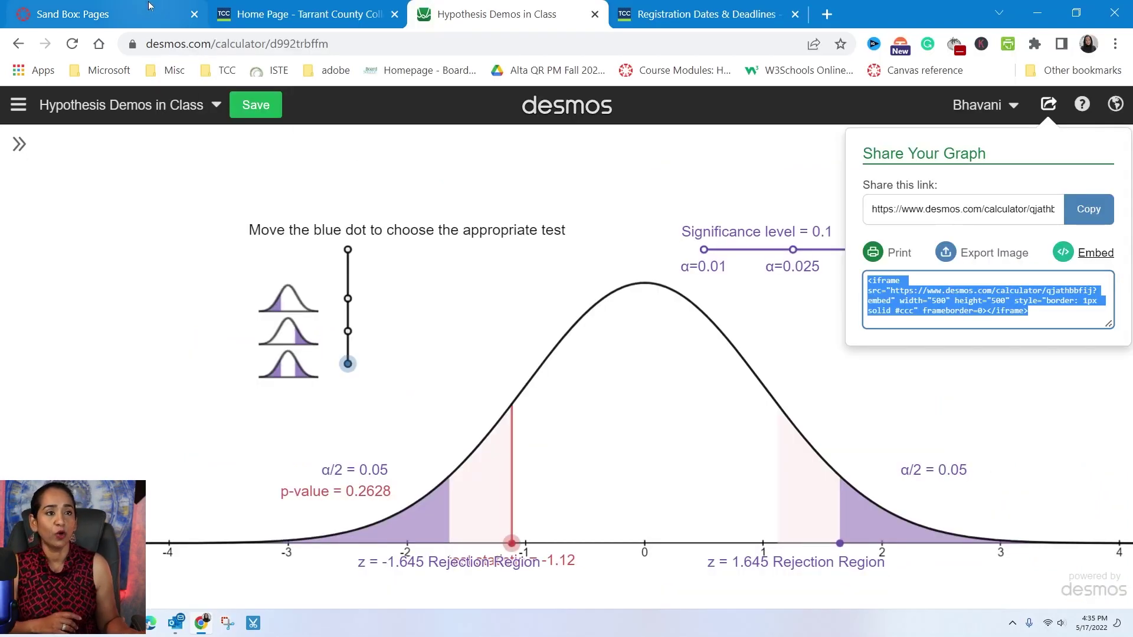
Step: Paste the Desmos iframe code into the page body's HTML view and preview the embedded graph
left_click(148, 7)
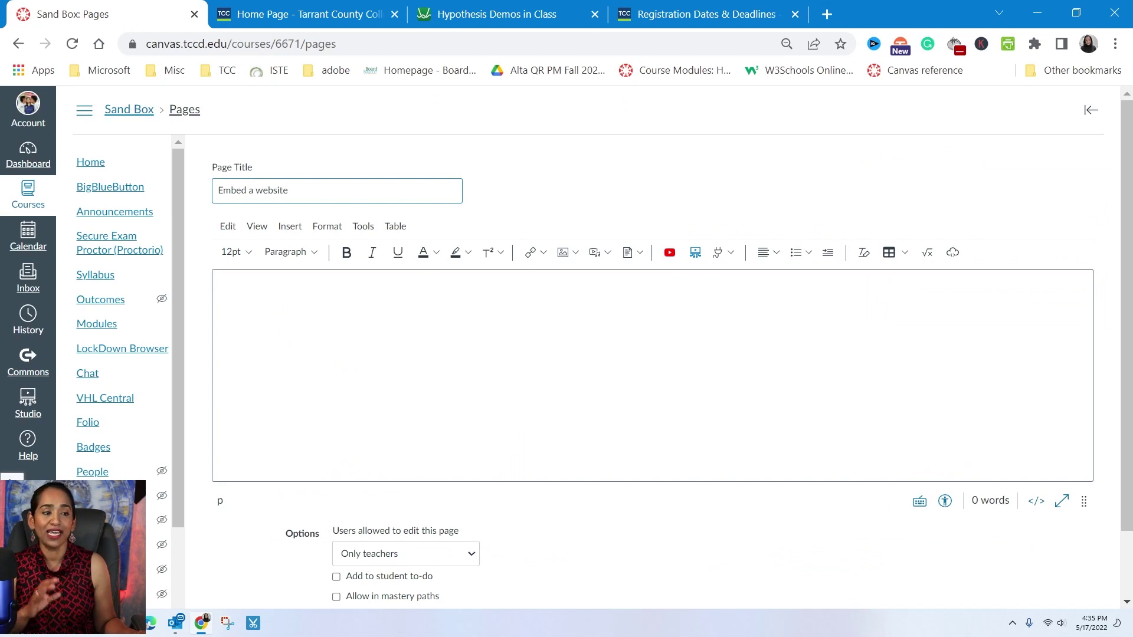
left_click(219, 290)
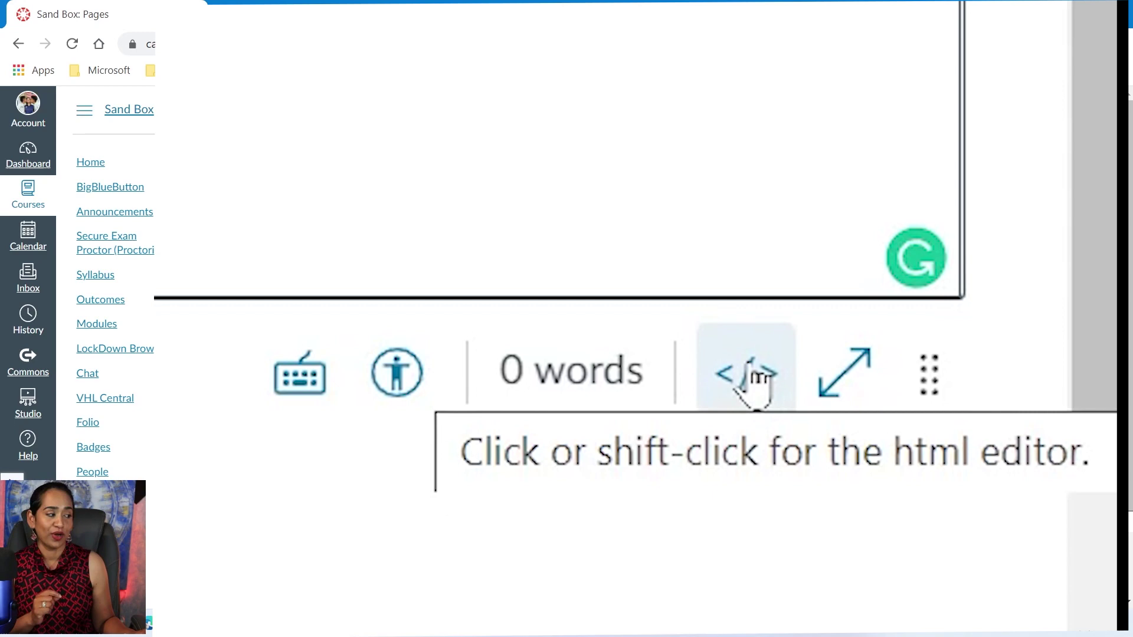
left_click(750, 361)
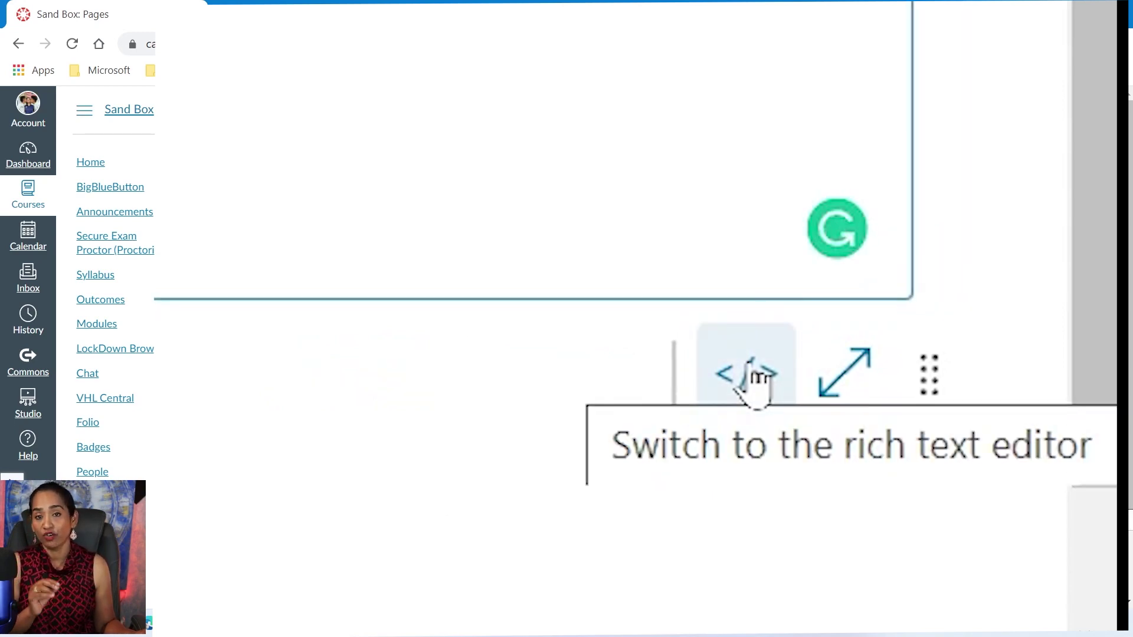
left_click(751, 359)
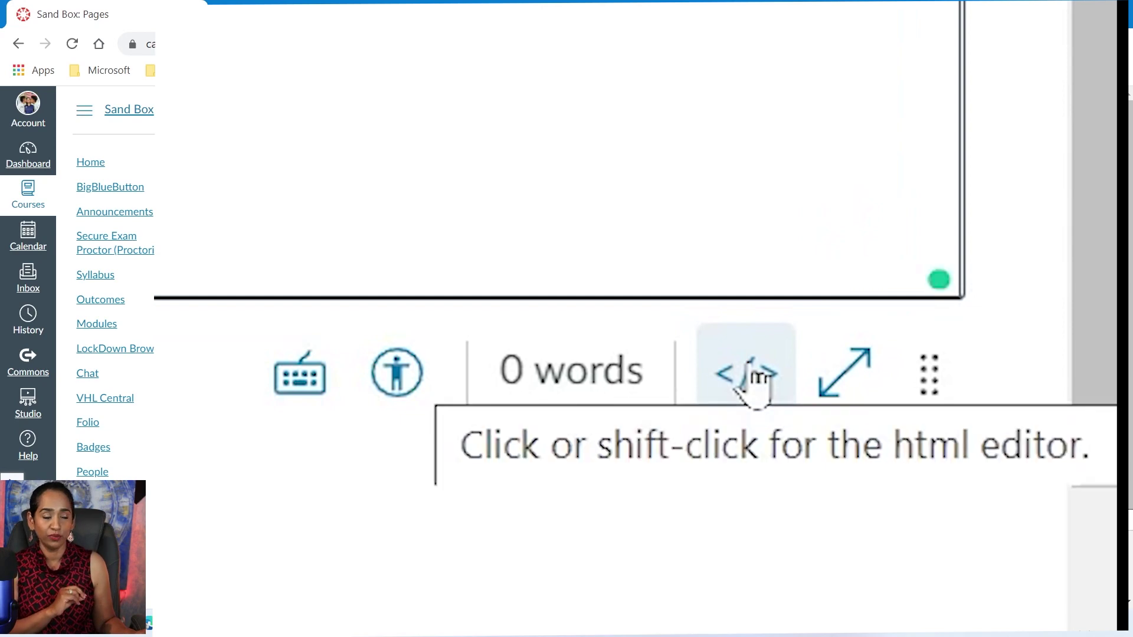
left_click(749, 363)
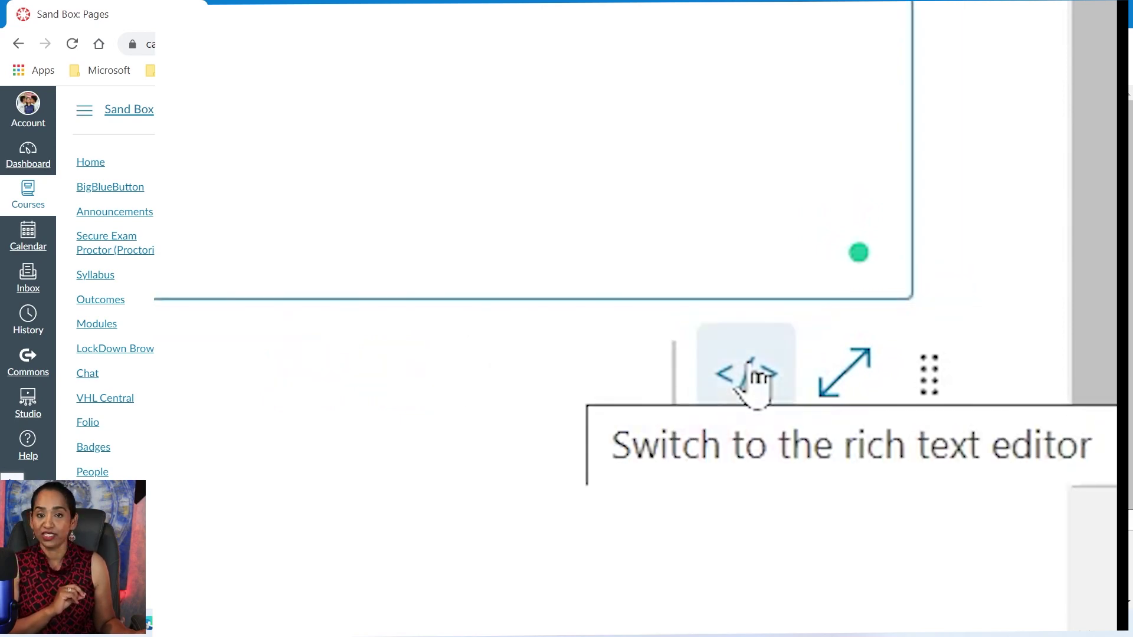
left_click(487, 304)
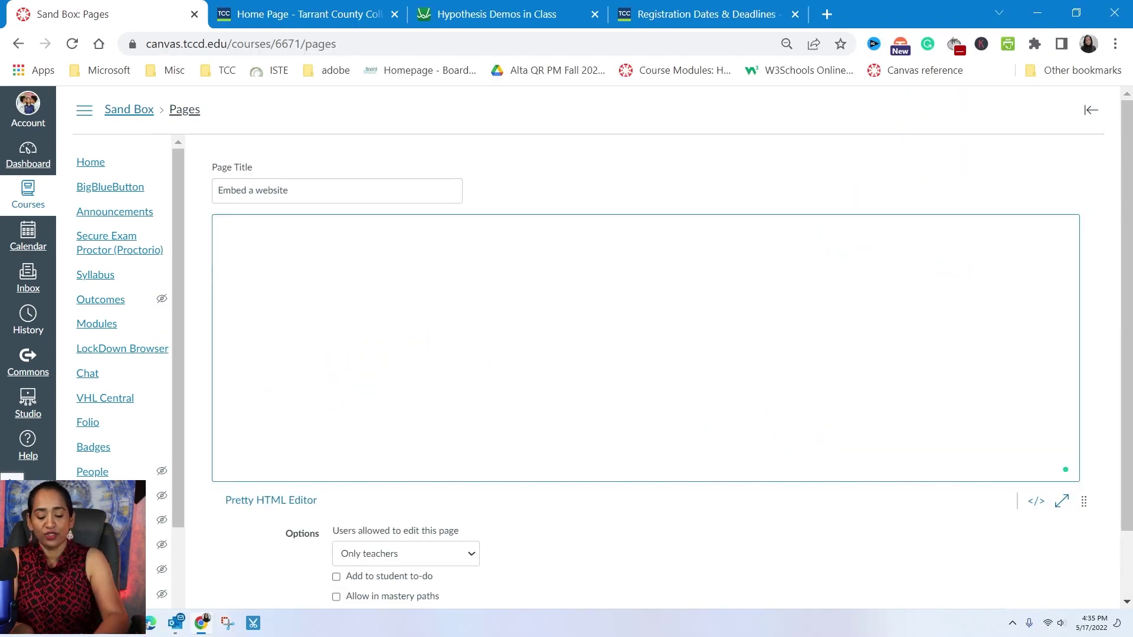
key("ctrl+v")
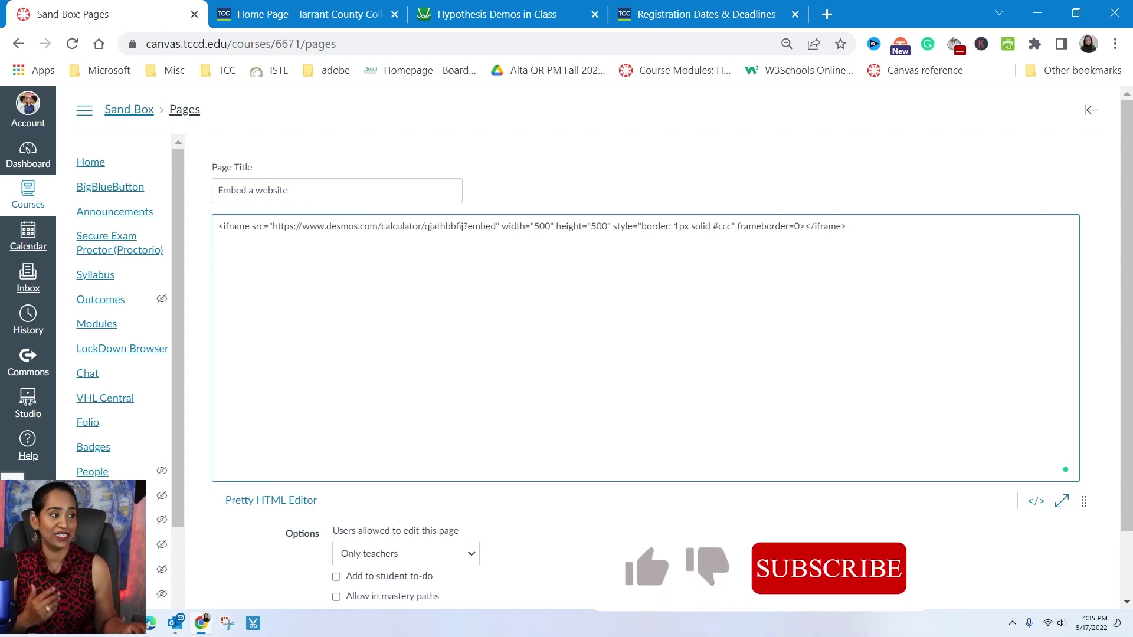
left_click(1037, 503)
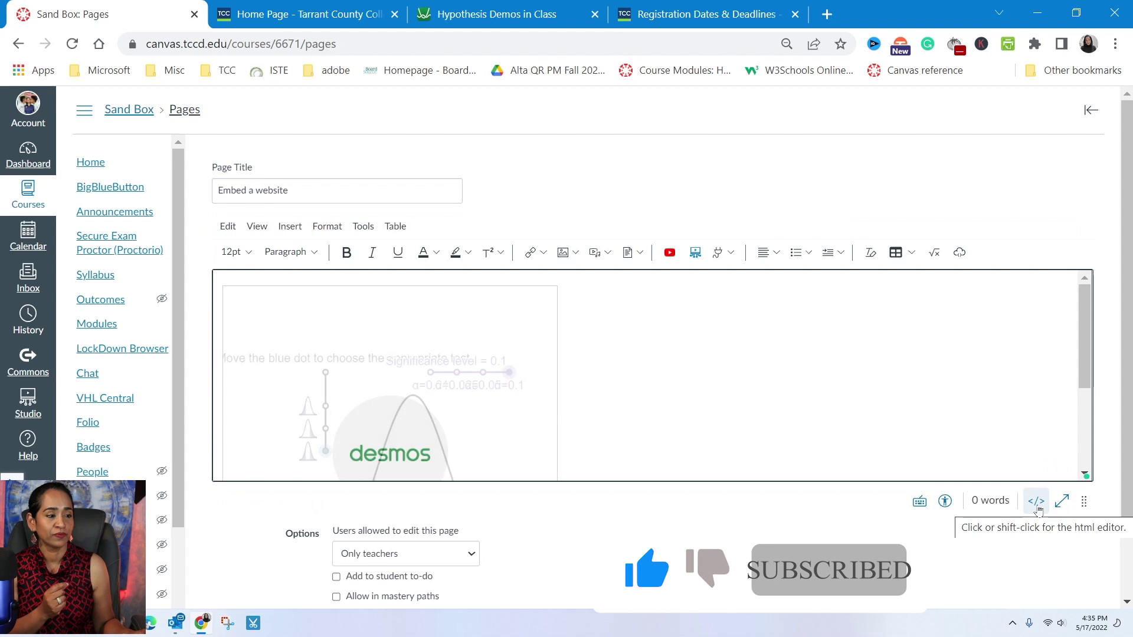
scroll(390, 375, "down", 3)
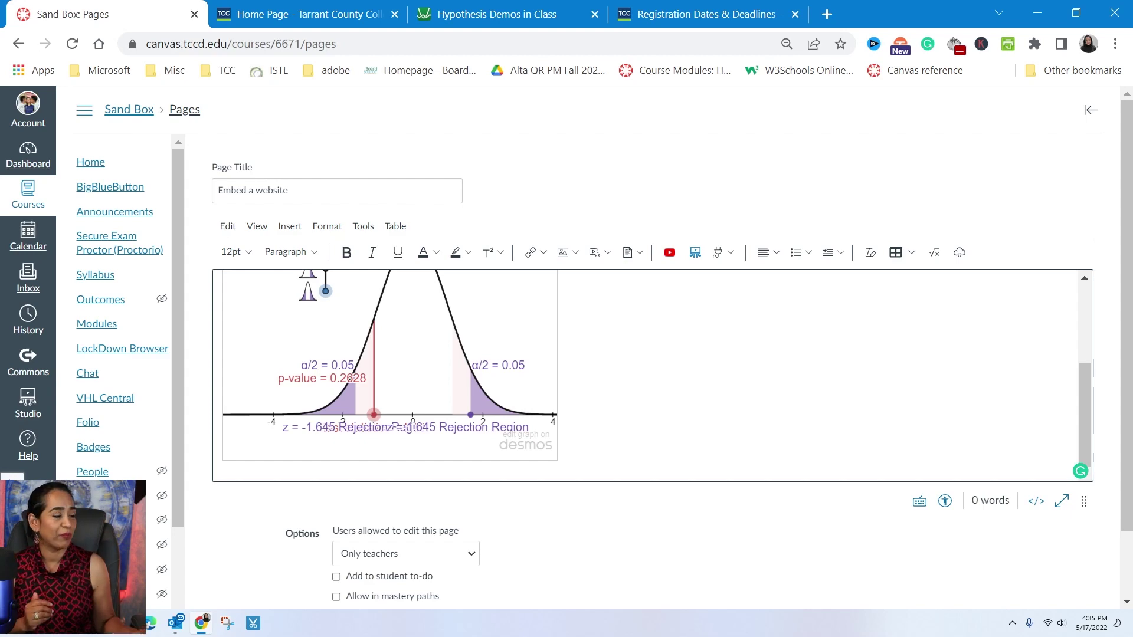
Step: Change the Desmos iframe width from 500 to 1000 and view the wider graph
left_click(1036, 502)
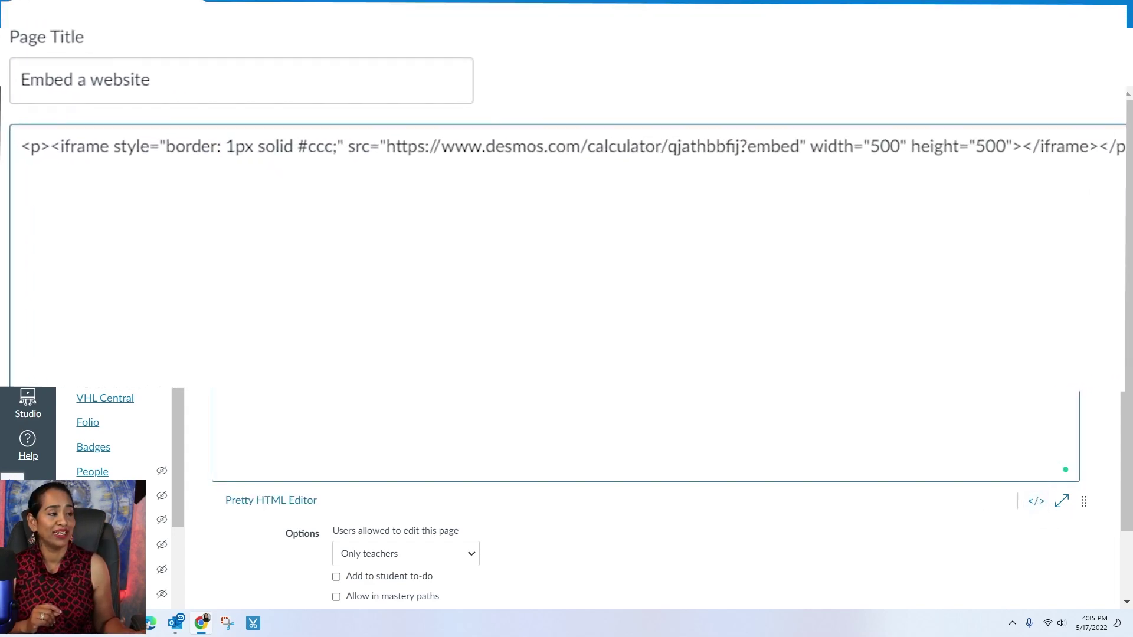
left_click(681, 226)
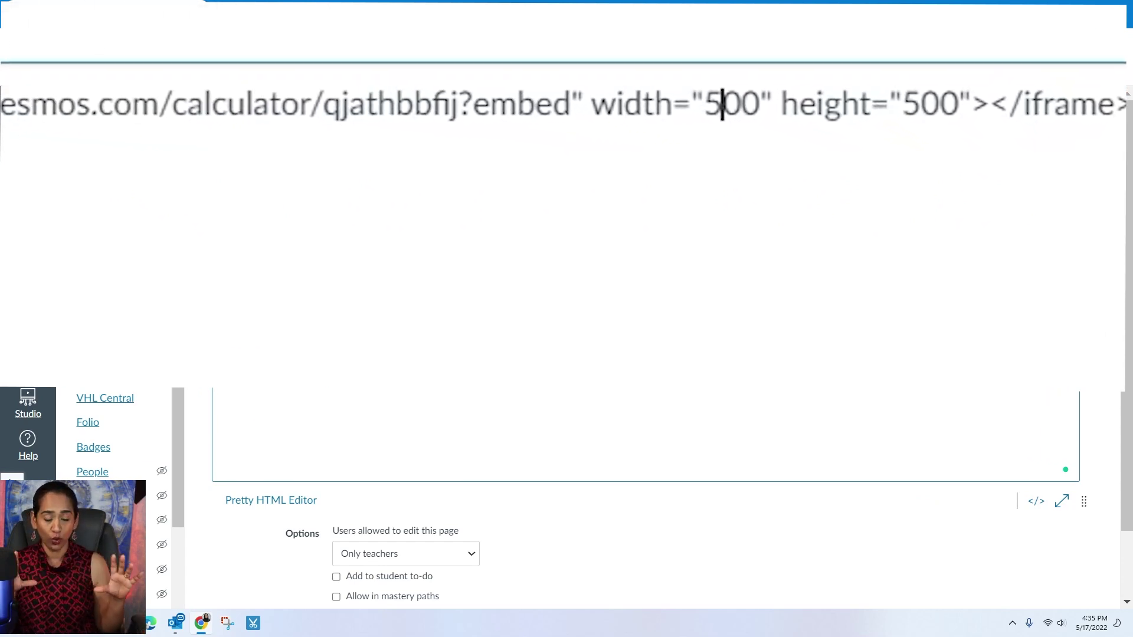
key("BackSpace")
type("10")
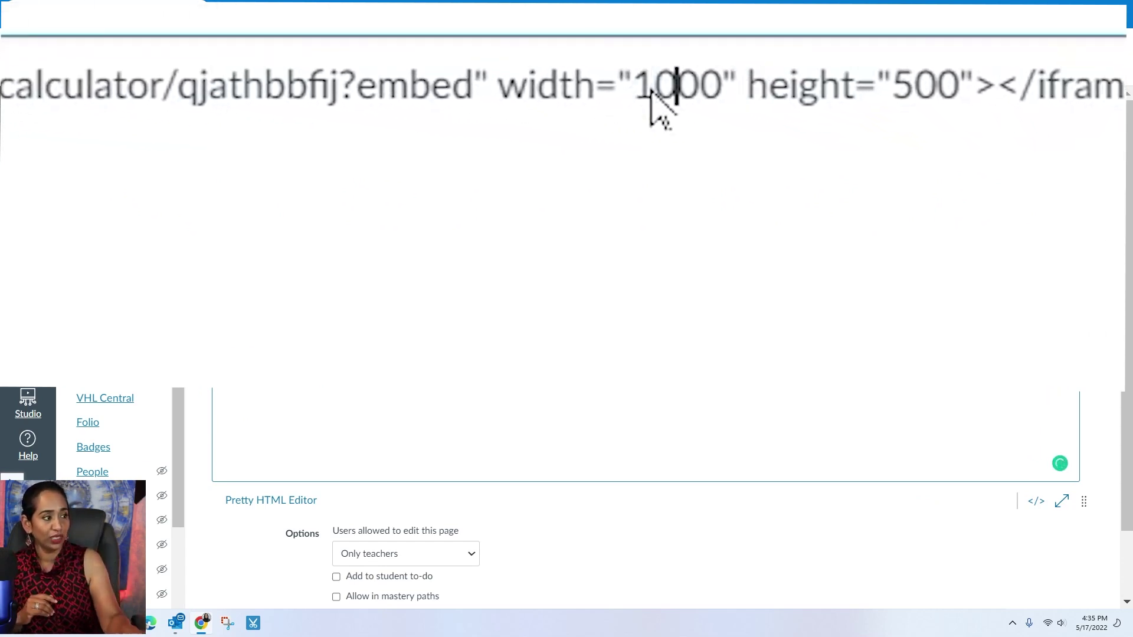
left_click(1036, 501)
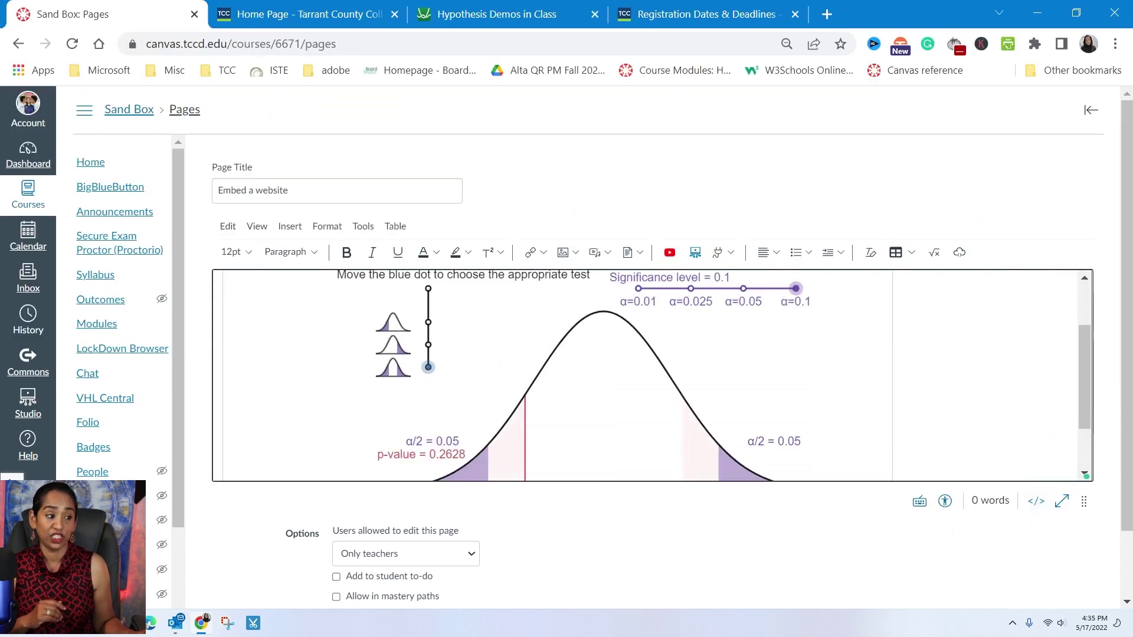
scroll(652, 376, "down", 3)
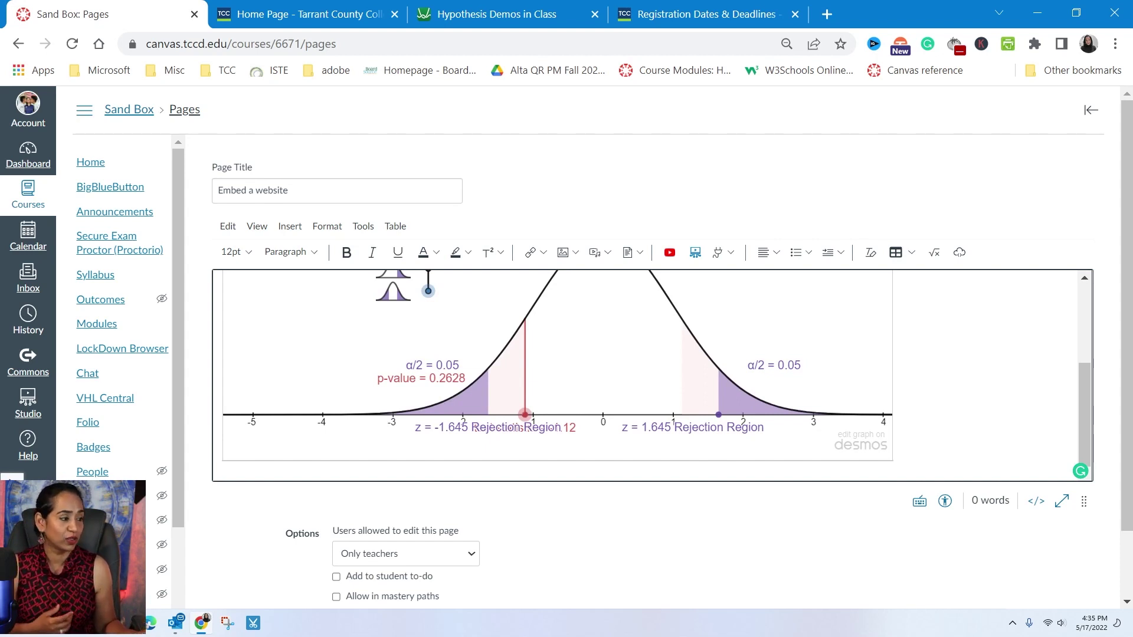
scroll(652, 375, "up", 3)
scroll(652, 375, "down", 3)
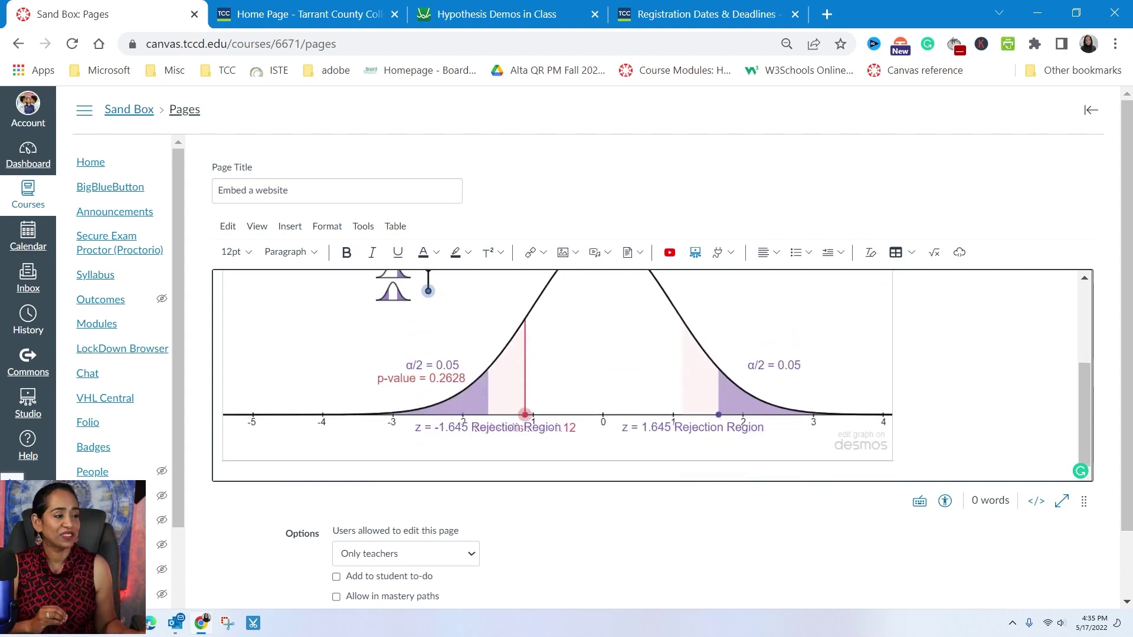
Step: Save the Embed a website page and drag the graph's point to confirm it's interactive
scroll(602, 343, "down", 2)
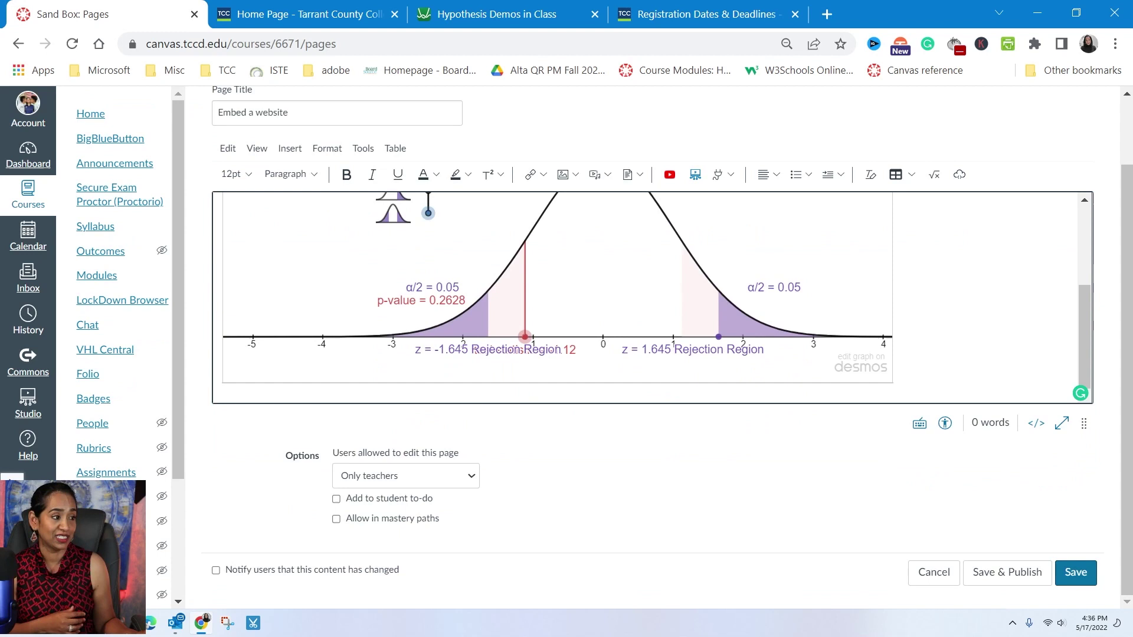
left_click(1073, 572)
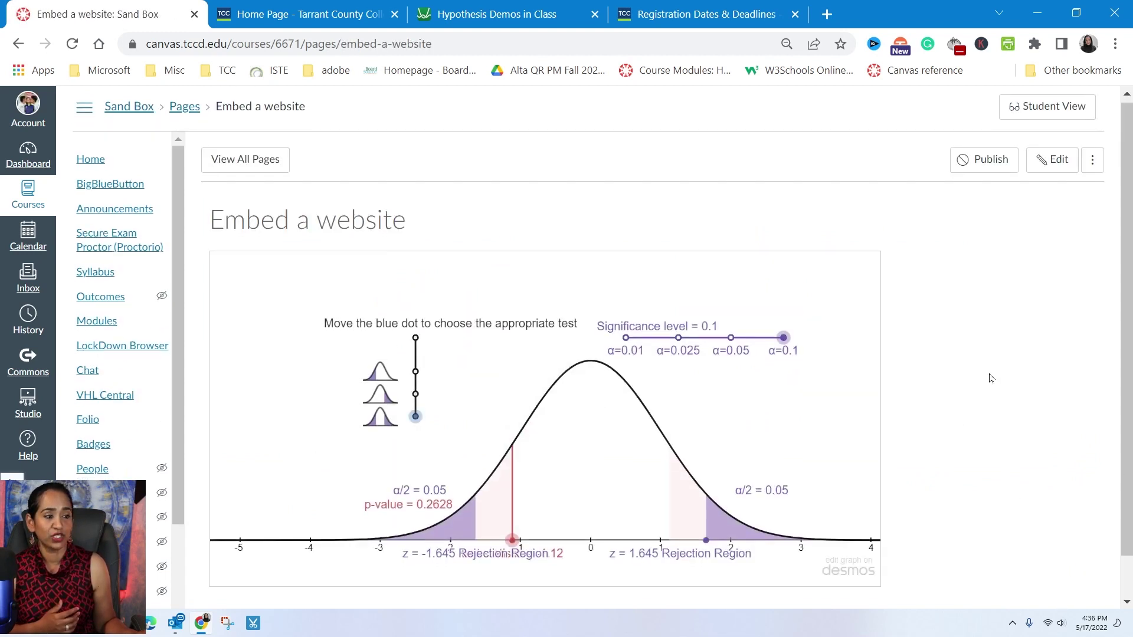
scroll(990, 378, "down", 1)
mouse_move(513, 494)
left_mouse_down()
mouse_move(586, 494)
mouse_move(491, 490)
mouse_move(525, 494)
left_mouse_up()
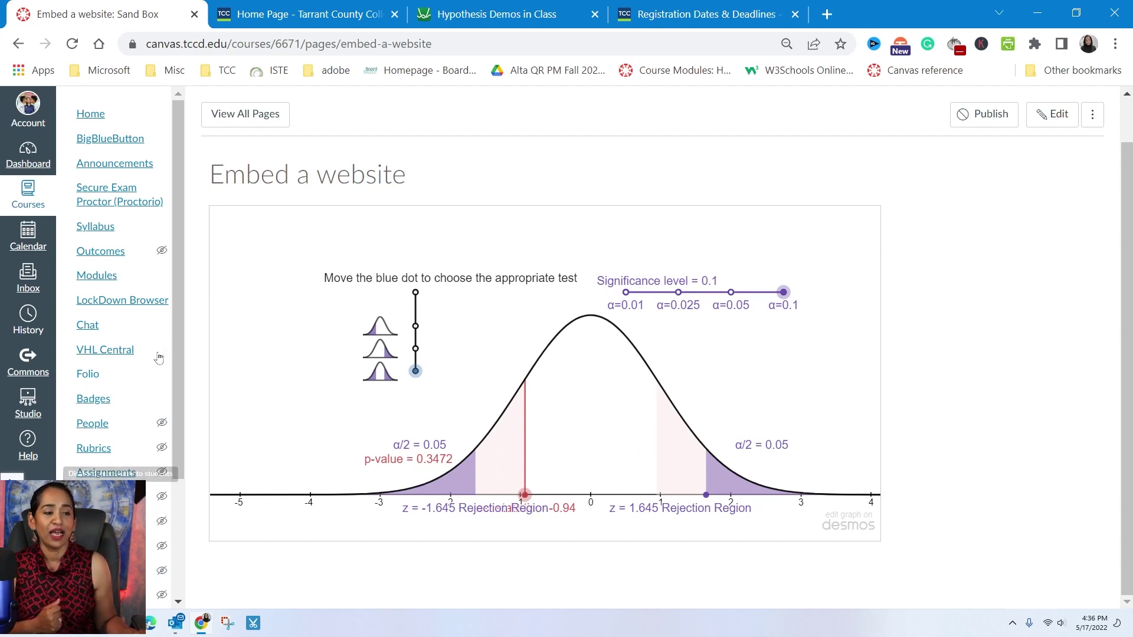
Step: Create another course page titled 'Embed a website1' and place the cursor in its body
left_click_drag(180, 381, 180, 499)
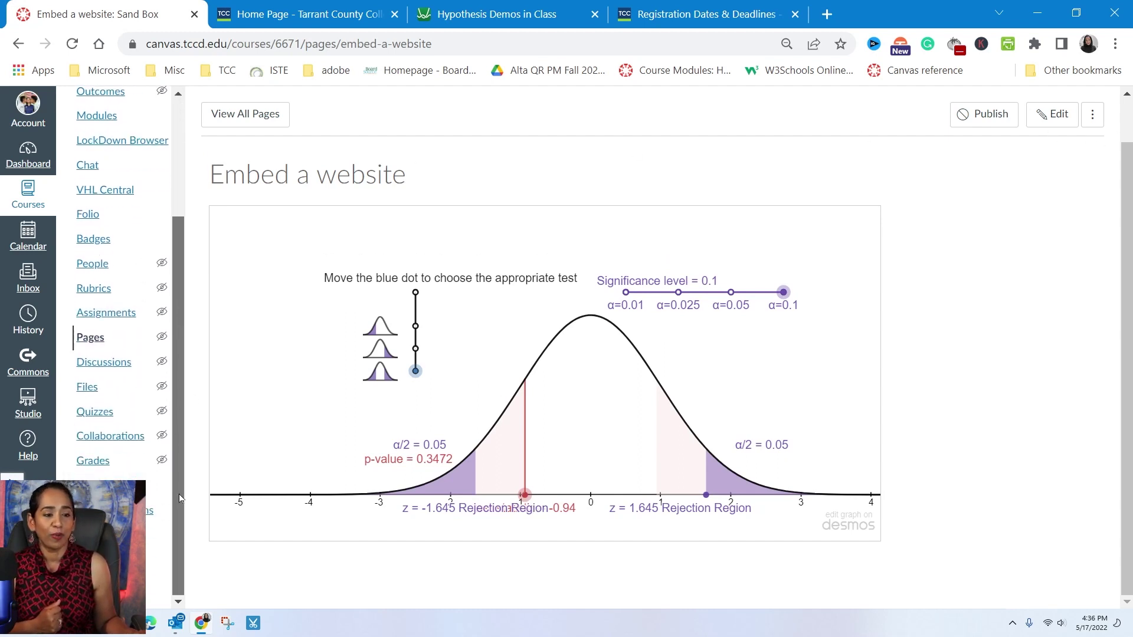
left_click(94, 339)
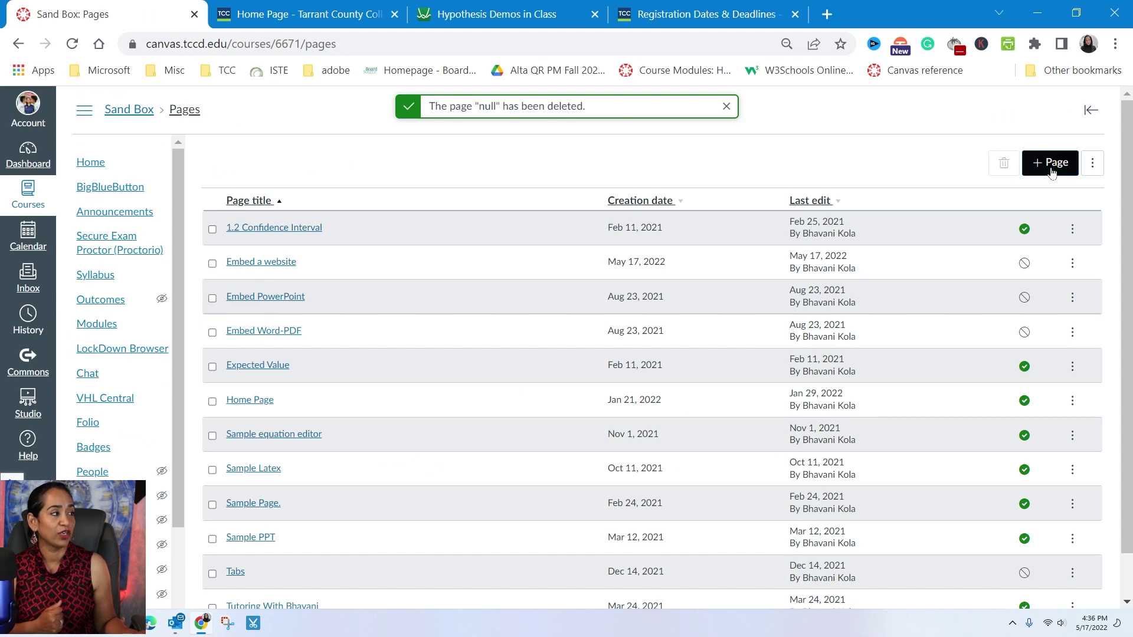
left_click(1049, 164)
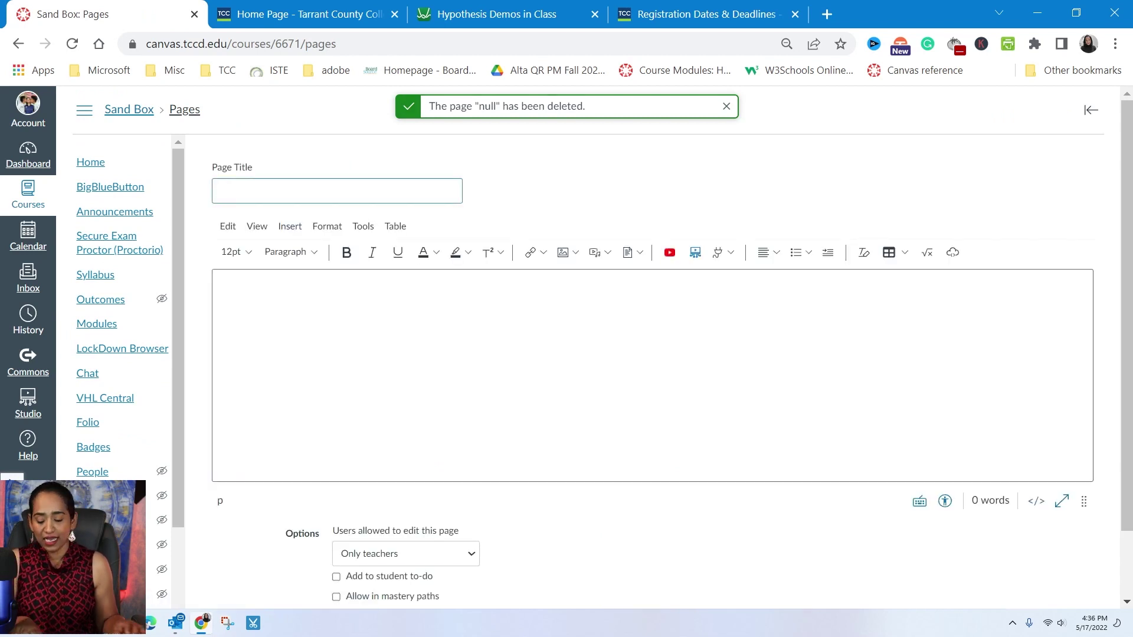
key("super+v")
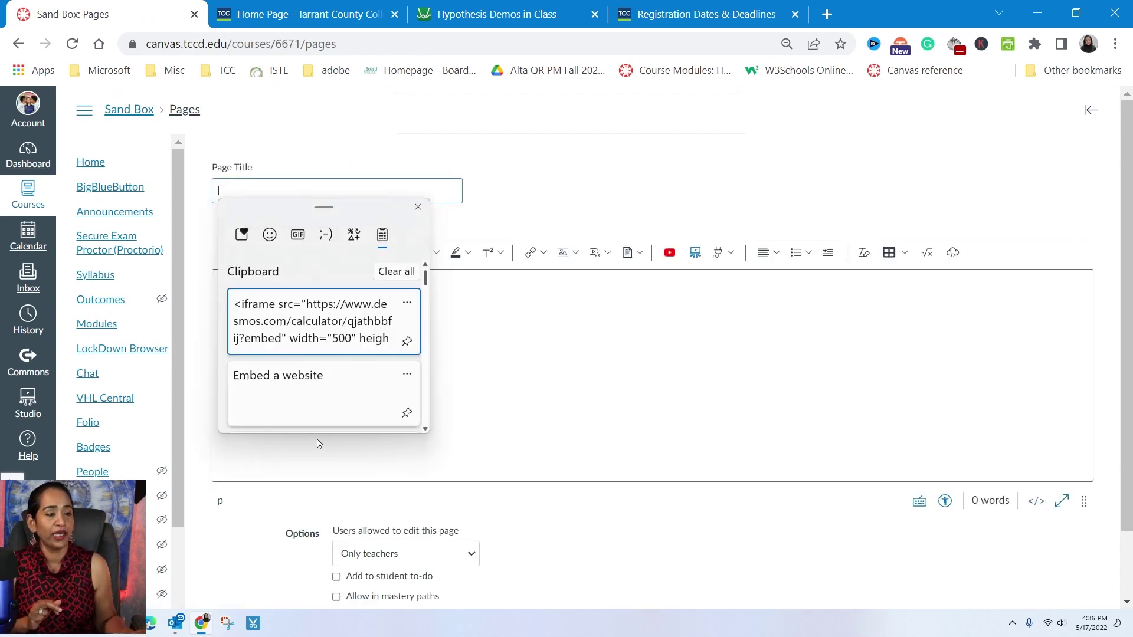
left_click(316, 382)
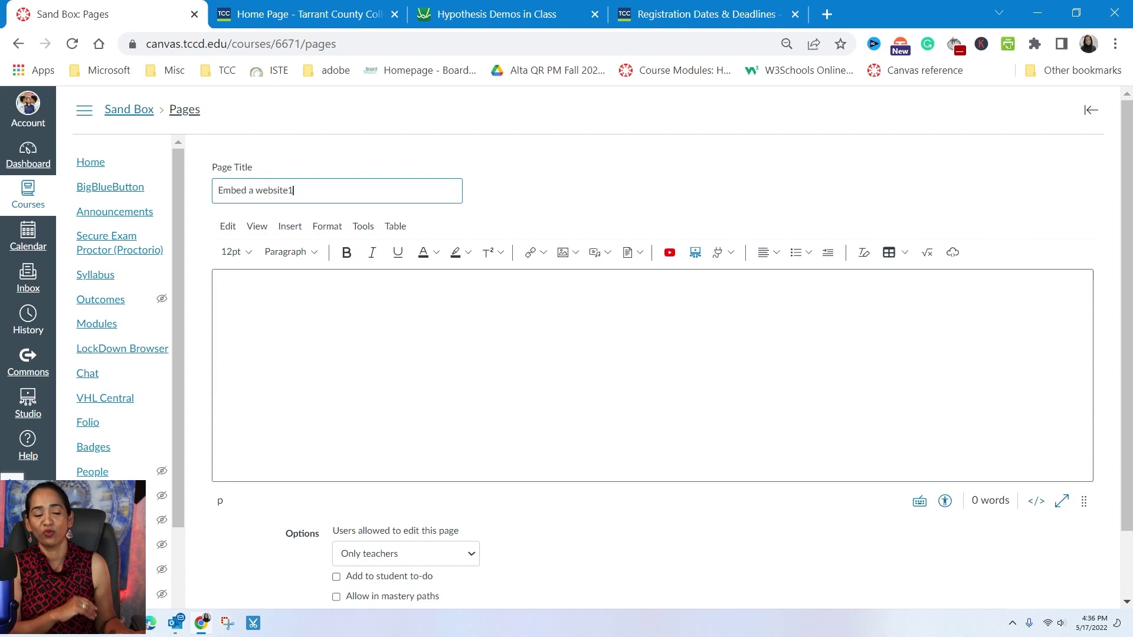
left_click(223, 289)
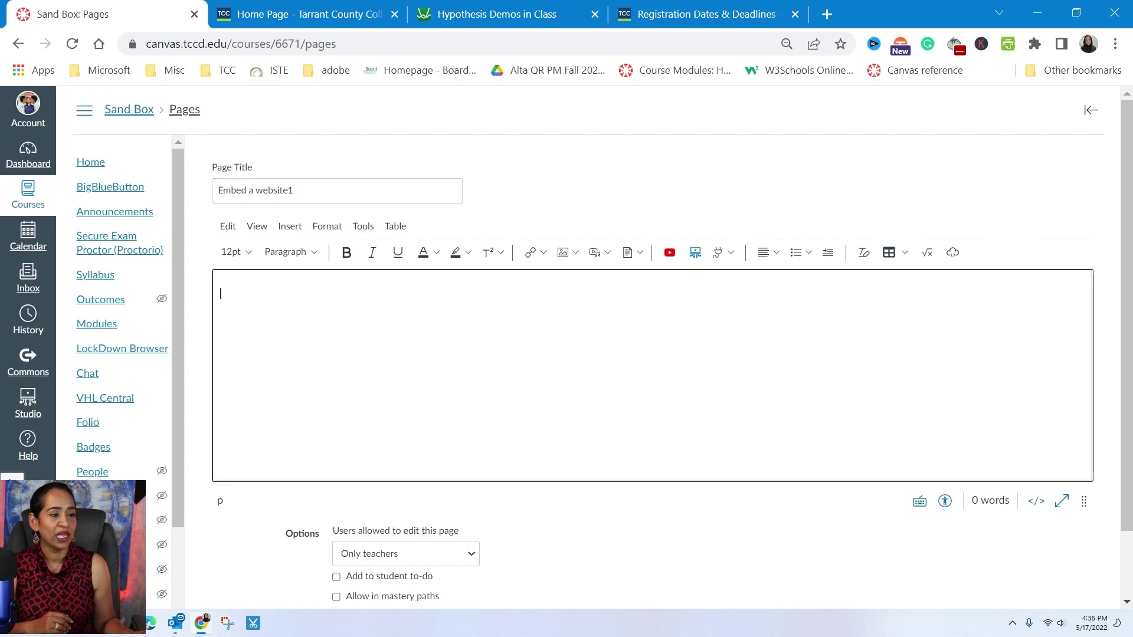
Step: Open the TCC Registration Dates & Deadlines page and look over the Summer and Fall 2022 deadlines
left_click(313, 14)
scroll(1072, 227, "up", 10)
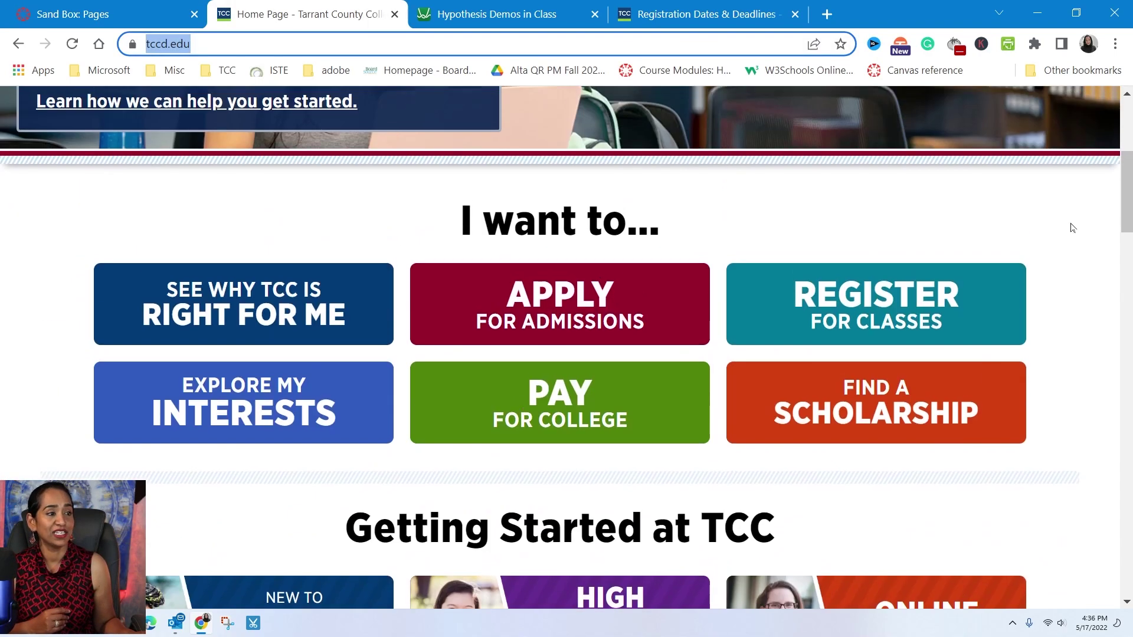
left_click(658, 8)
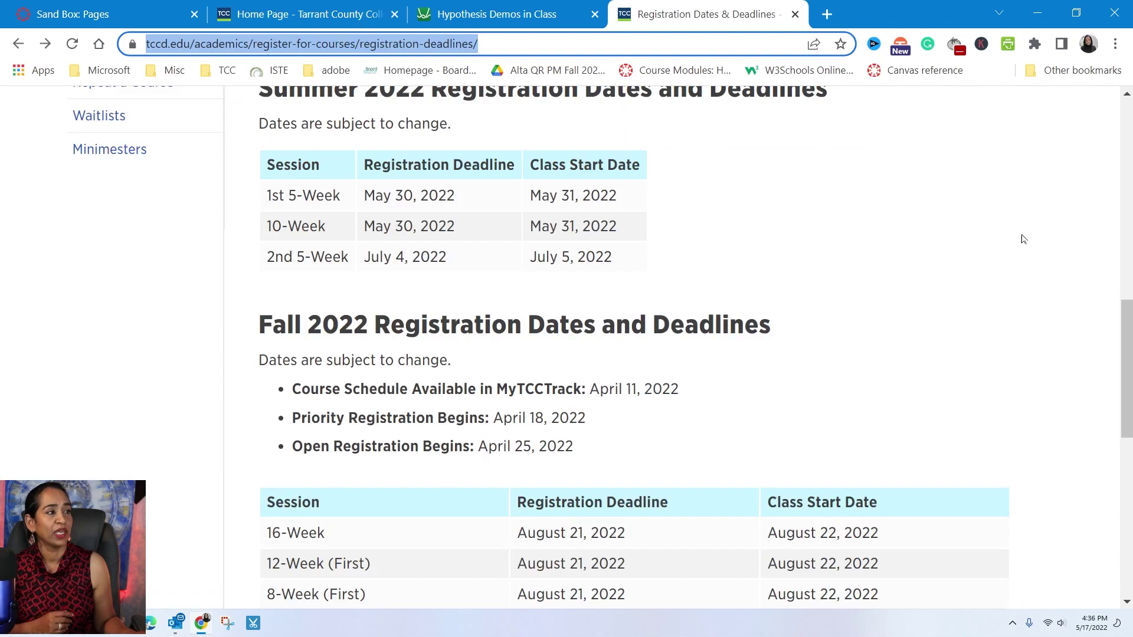
scroll(1023, 238, "up", 10)
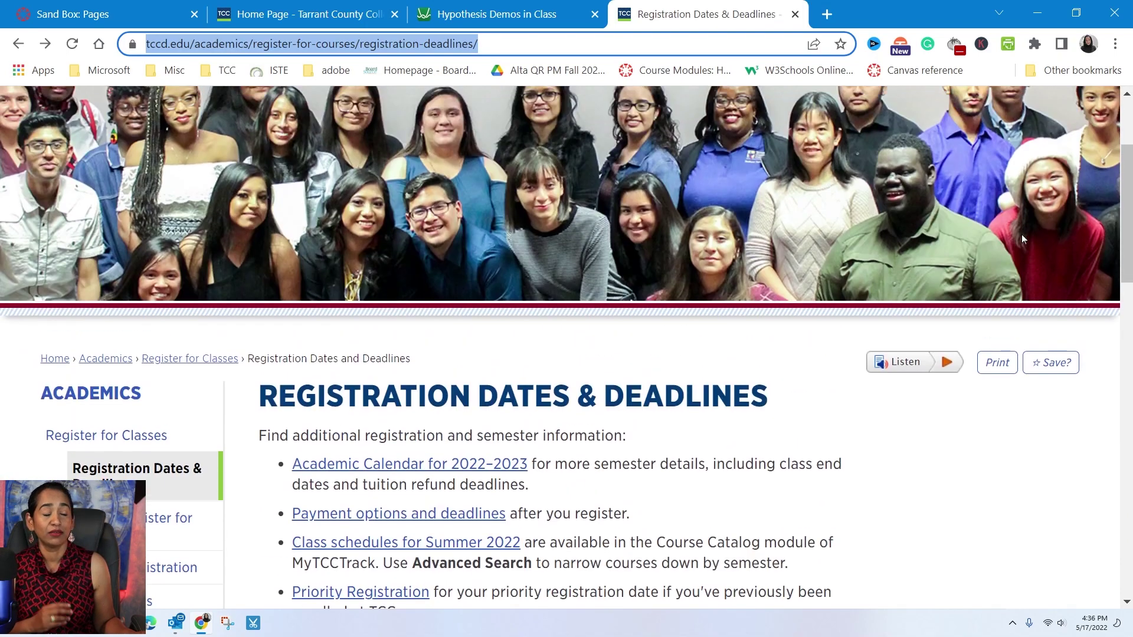
scroll(1023, 401, "down", 3)
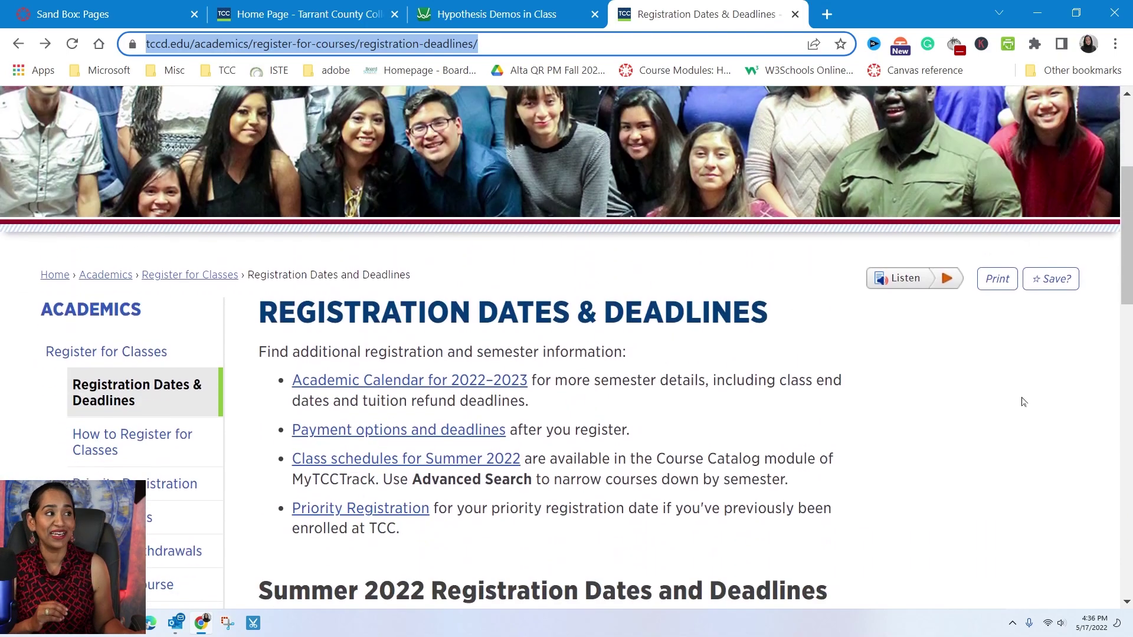
scroll(1022, 401, "down", 2)
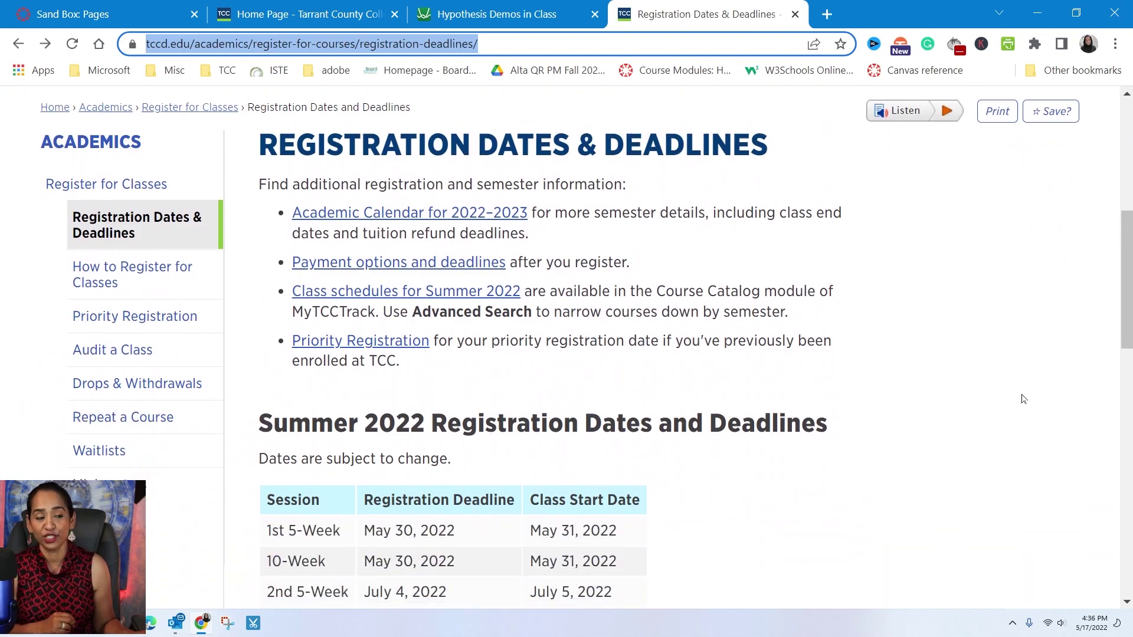
scroll(1023, 399, "down", 3)
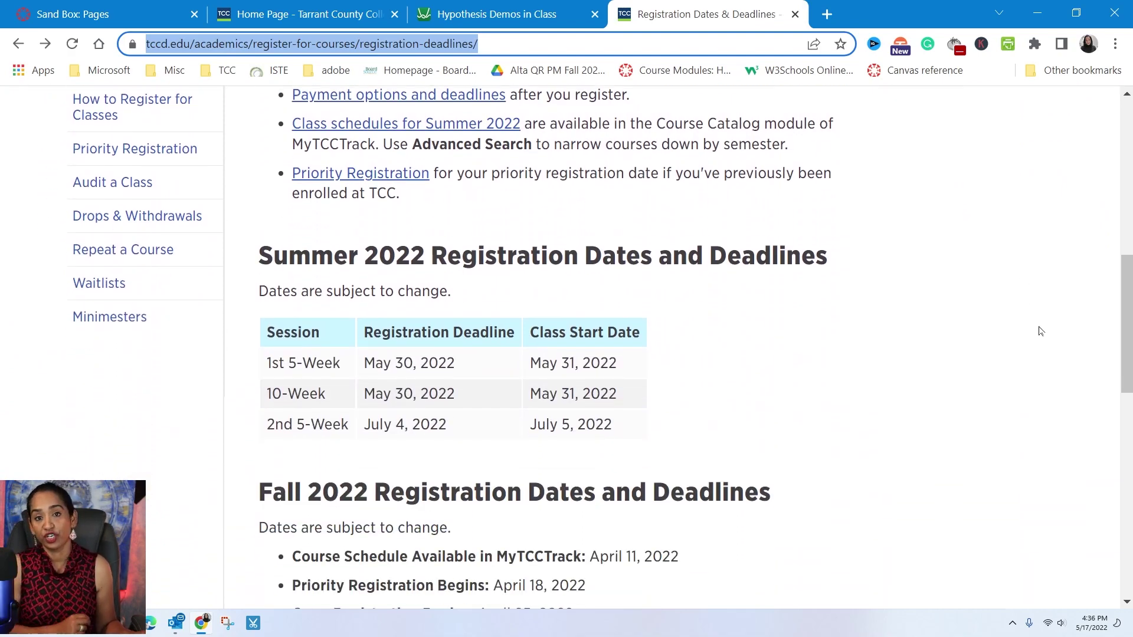
scroll(1040, 331, "down", 11)
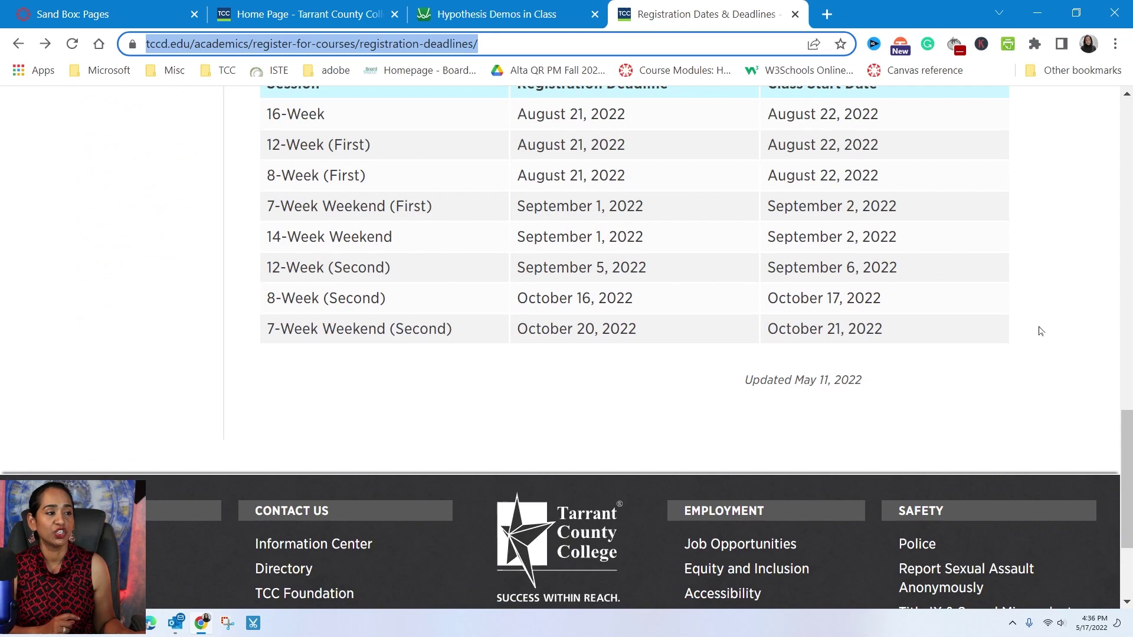
scroll(1040, 330, "up", 6)
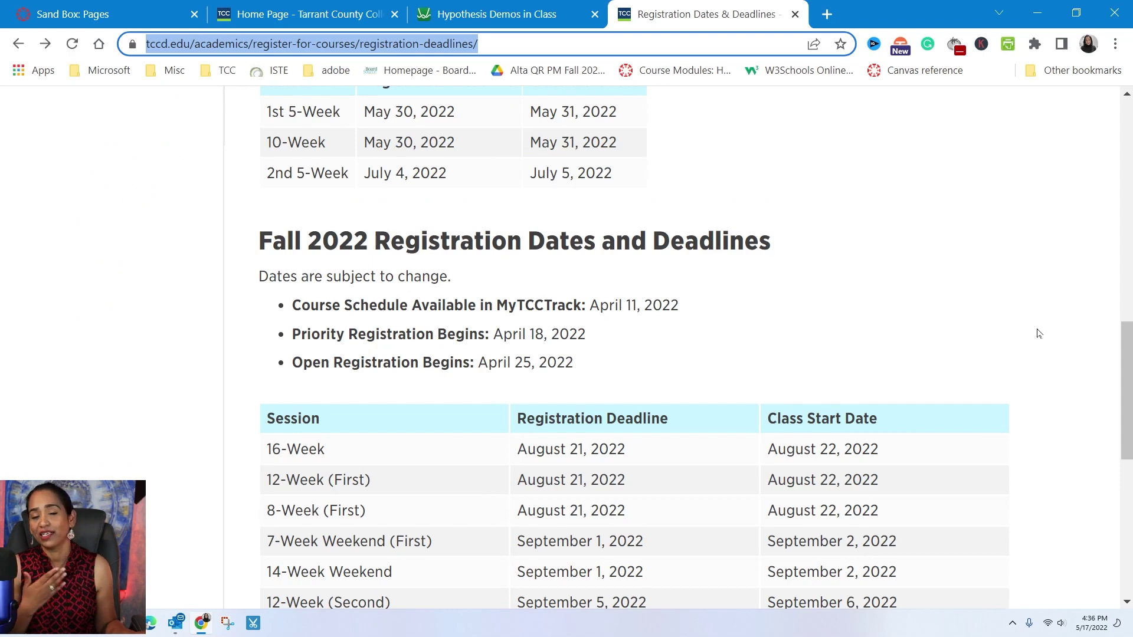
scroll(1039, 333, "down", 4)
scroll(1038, 334, "up", 6)
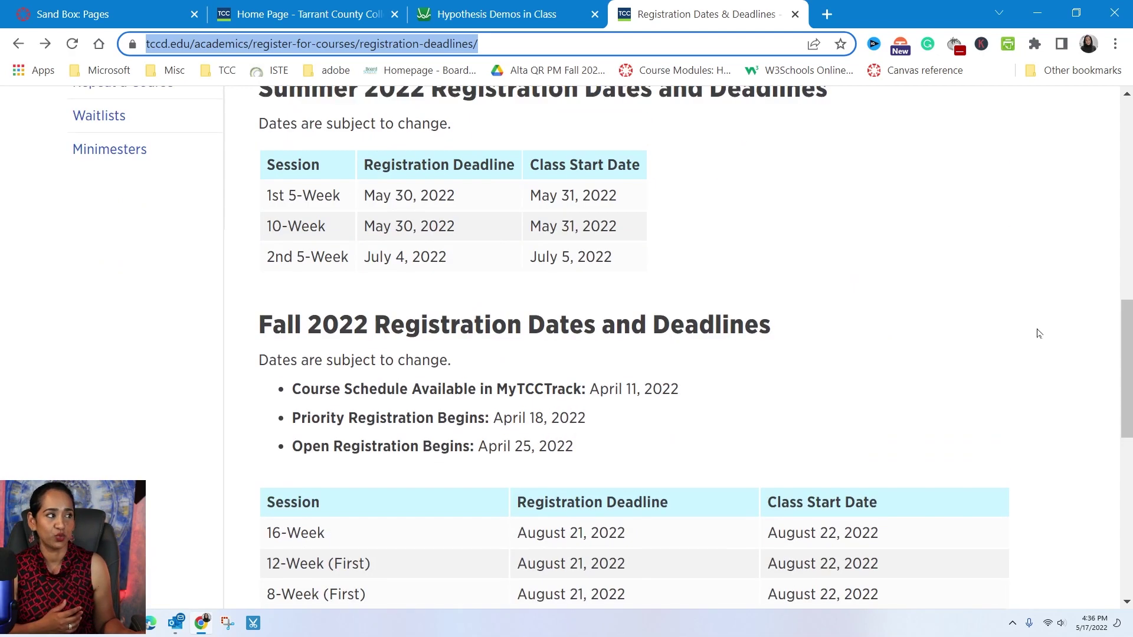
Step: Copy the Registration Dates & Deadlines page's link from the address bar's Share menu
left_click(814, 47)
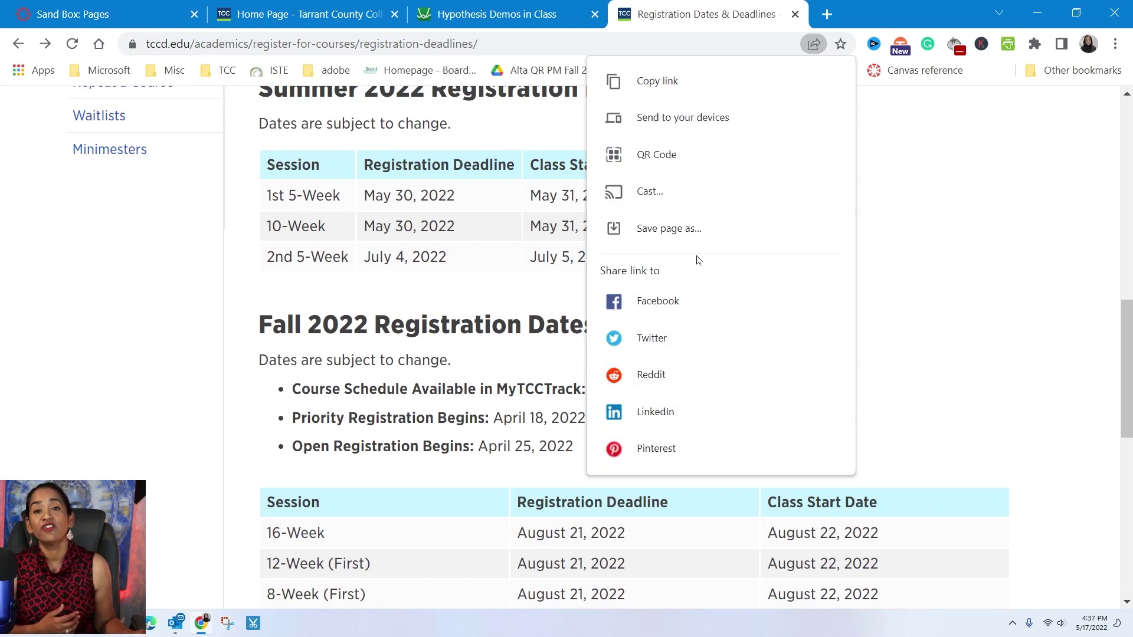
left_click(663, 82)
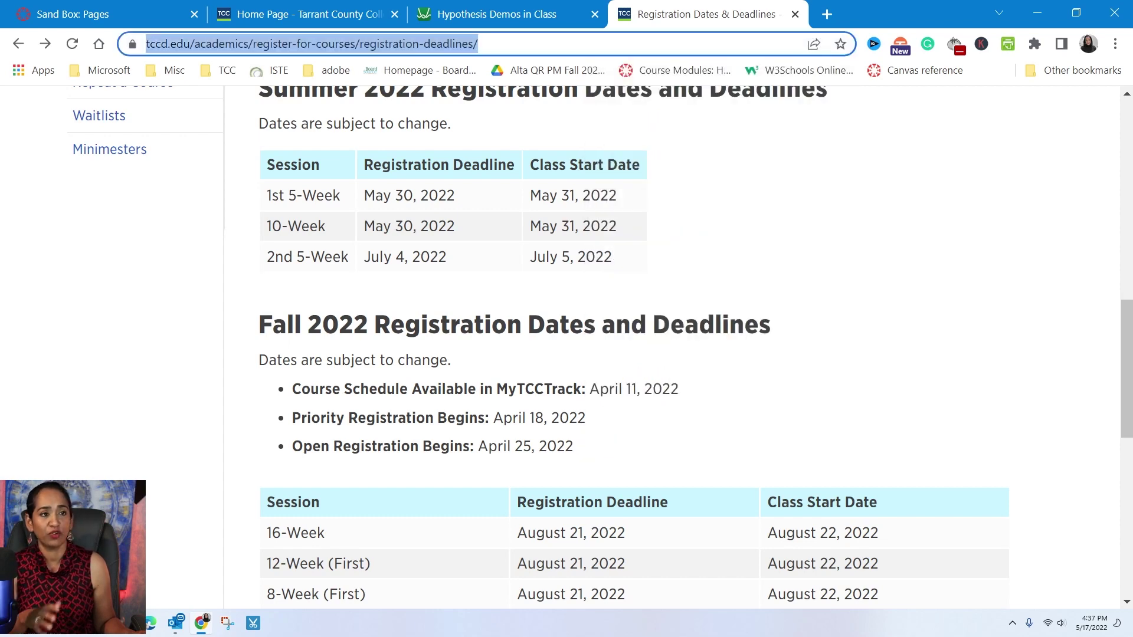
left_click(813, 43)
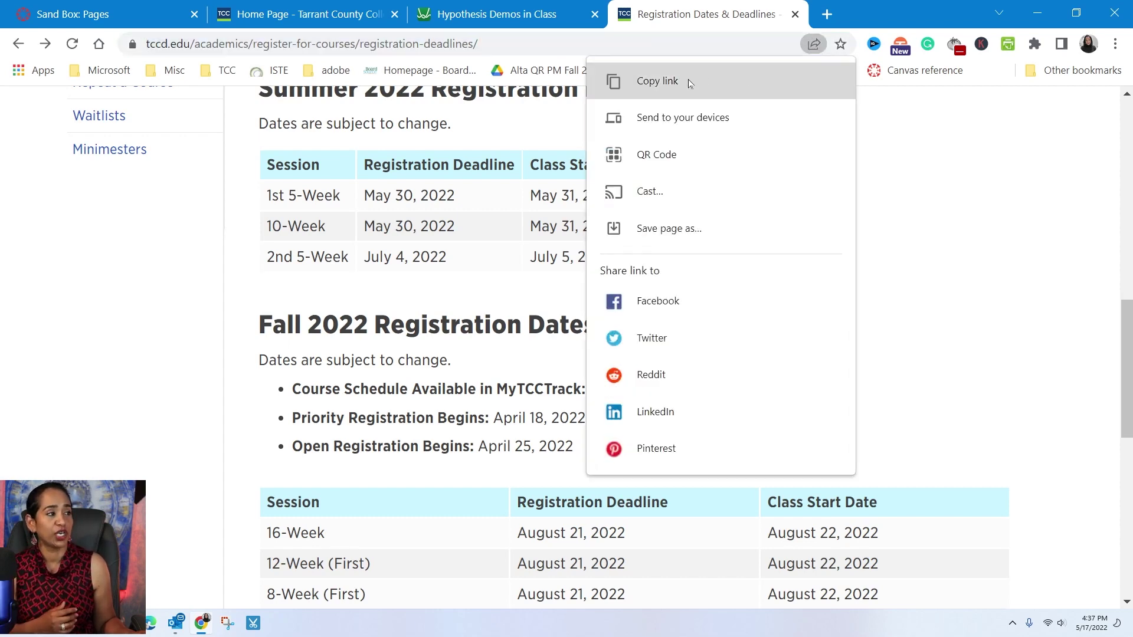
left_click(689, 83)
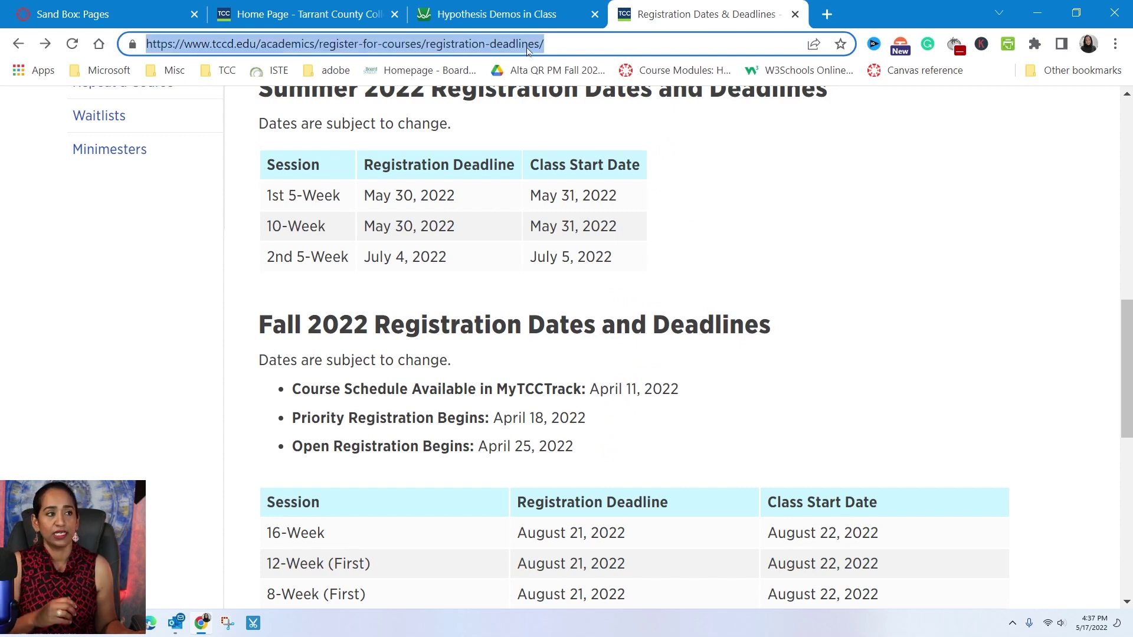
Step: Back in the Embed a website1 editor, paste the deadlines link into the body, then delete it
left_click(87, 17)
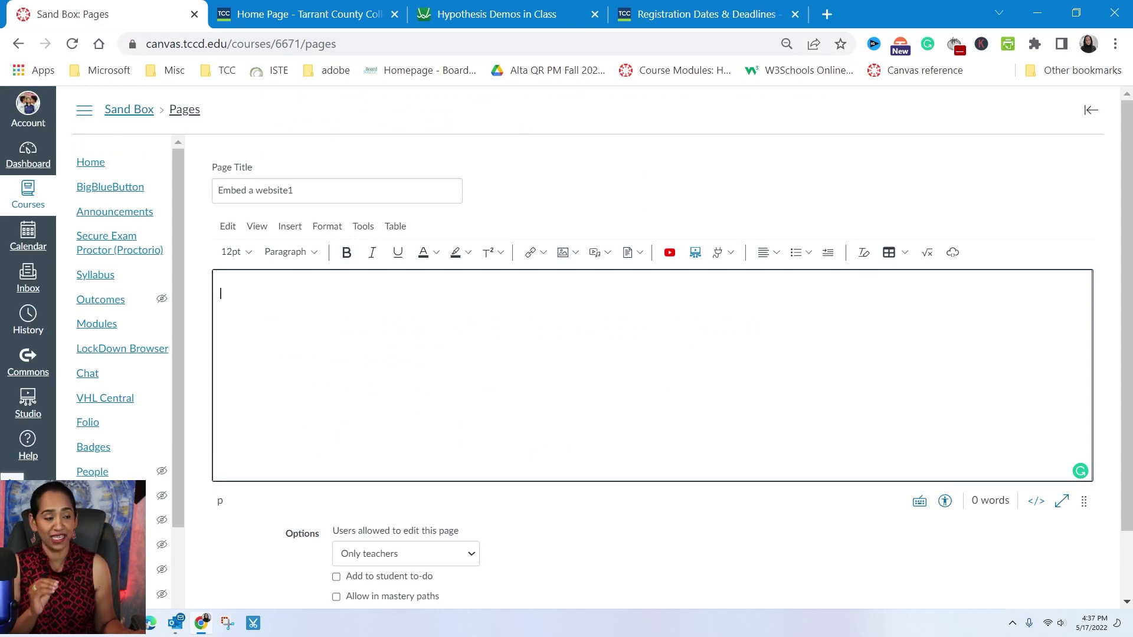
key("ctrl+v")
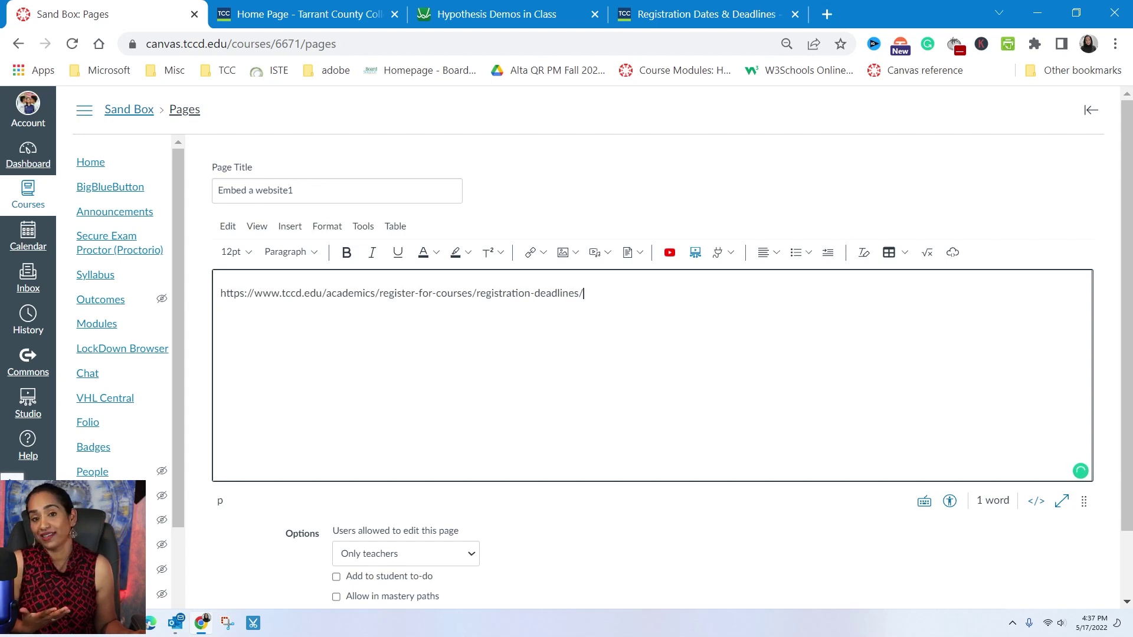
key("ctrl+a")
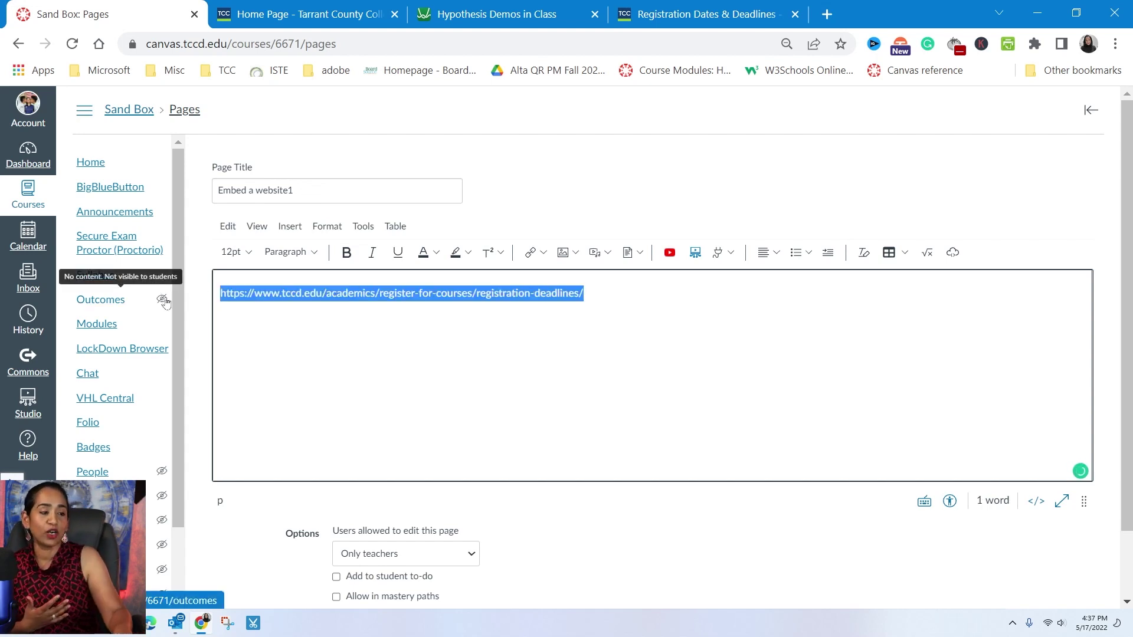
key("BackSpace")
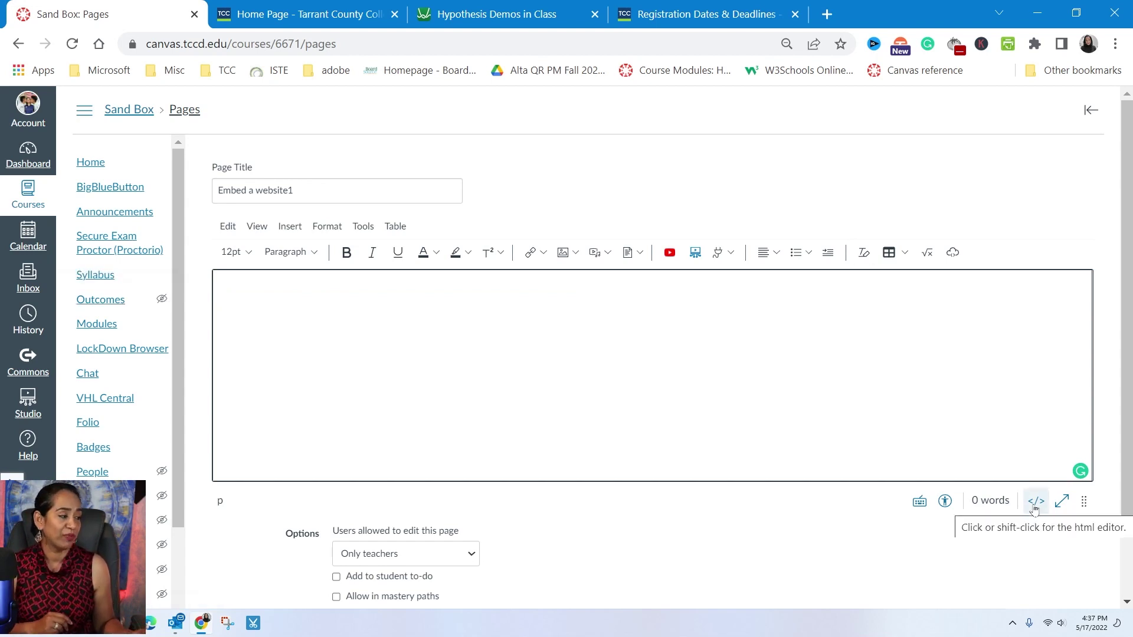
Step: In the HTML view, paste the iframe code and replace its PASTE URL HERE placeholder with the deadlines address
left_click(1035, 501)
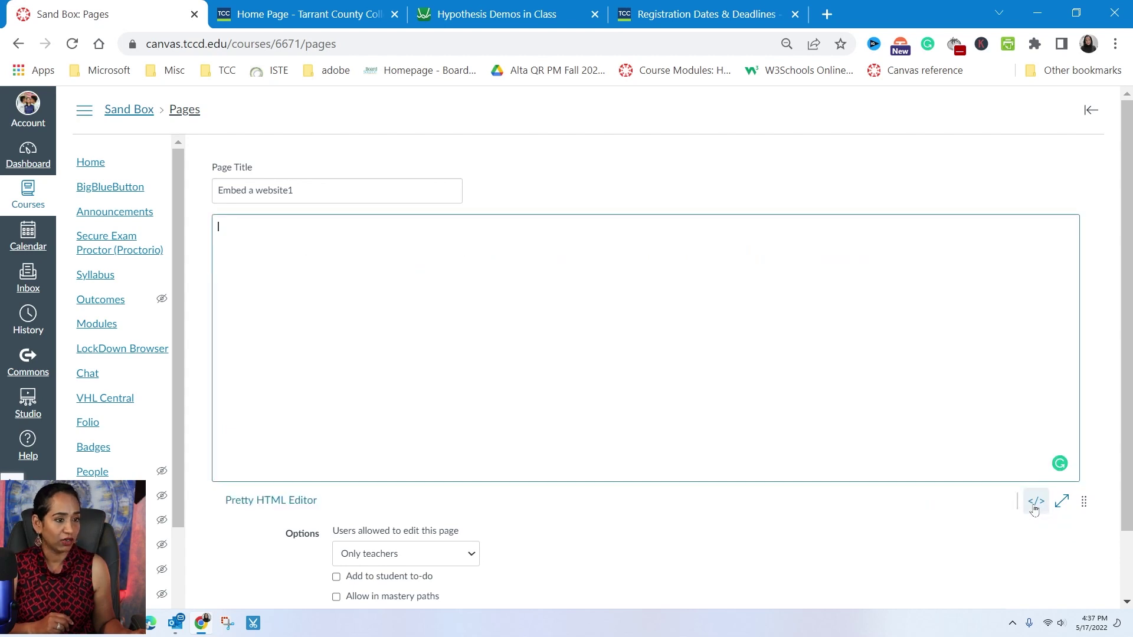
key("ctrl+v")
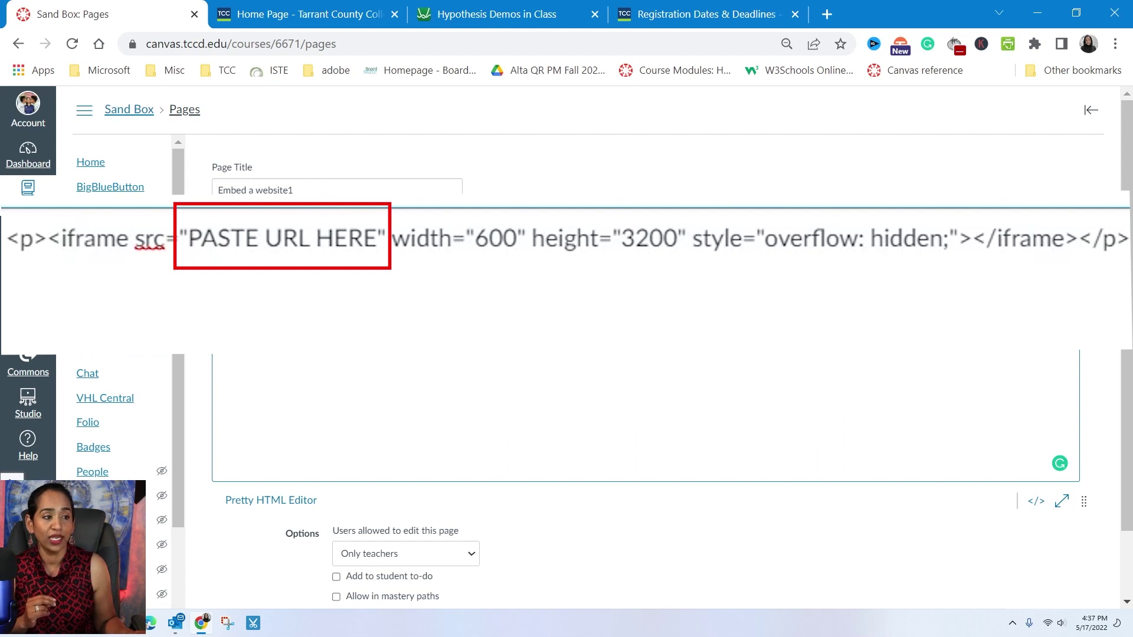
left_click_drag(363, 239, 188, 239)
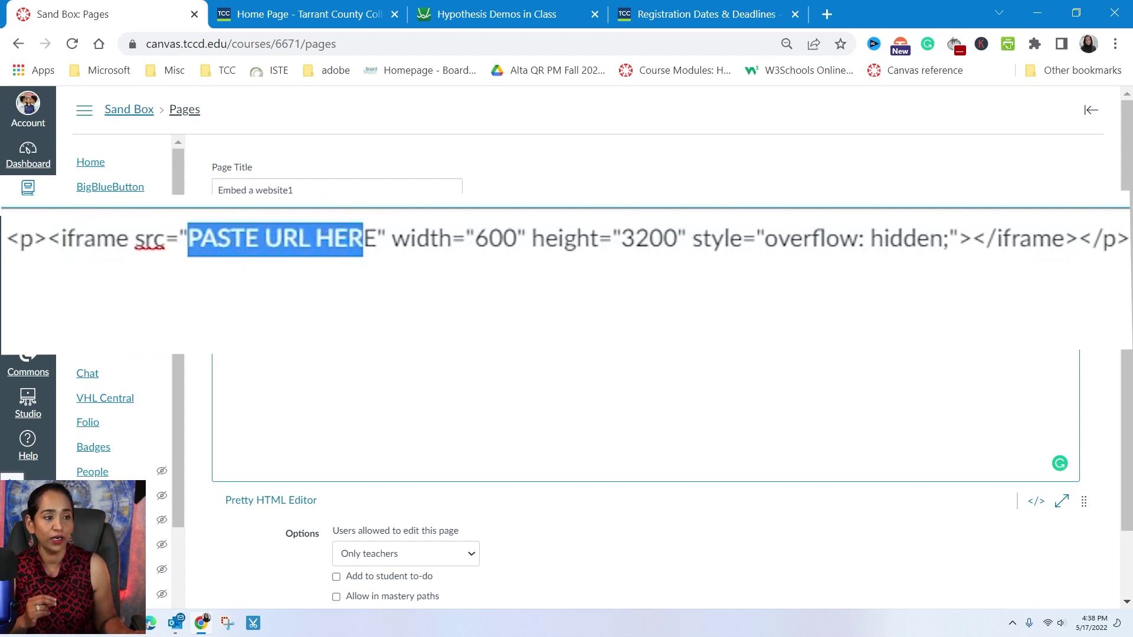
key("BackSpace")
key("Delete")
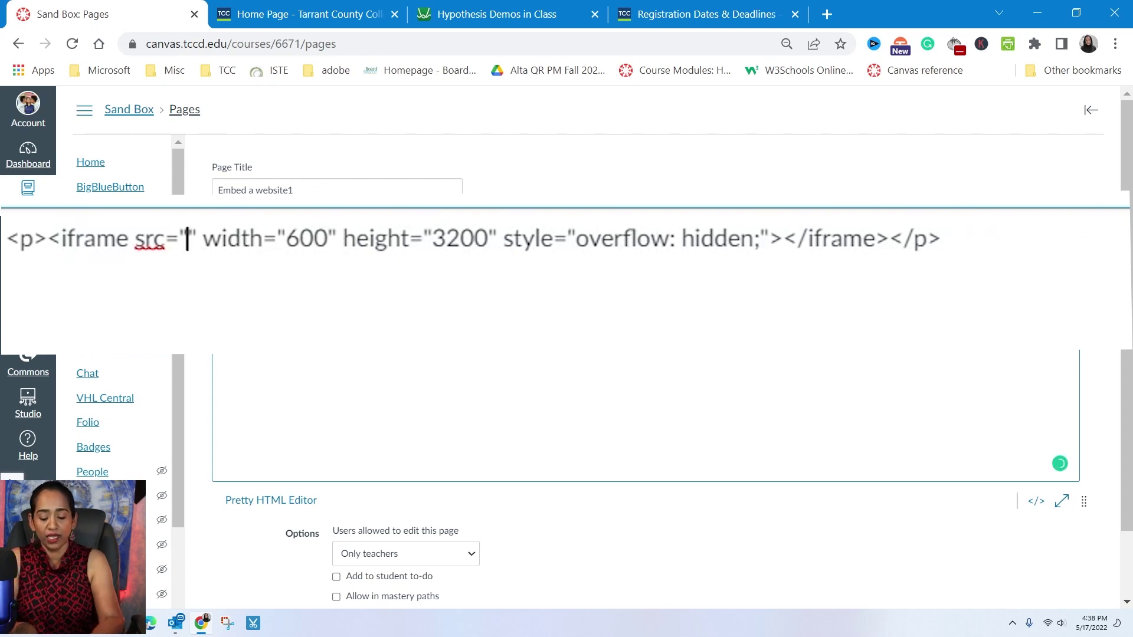
key("super")
key("super")
key("ctrl+v")
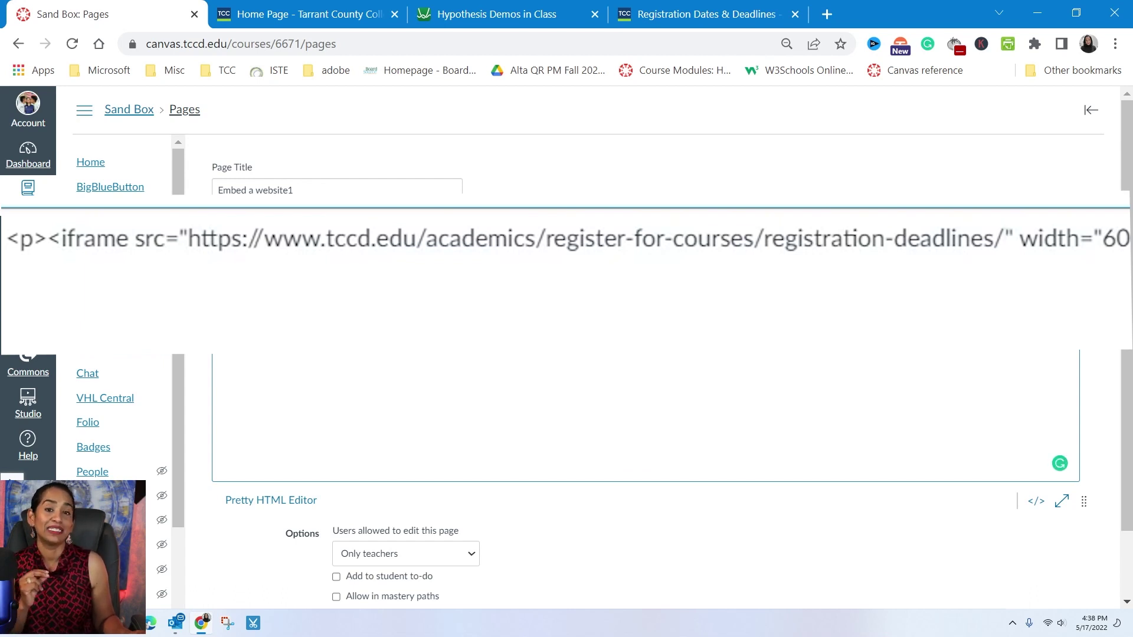
Step: Preview the embedded registration deadlines page in the rich text editor
left_click(1034, 502)
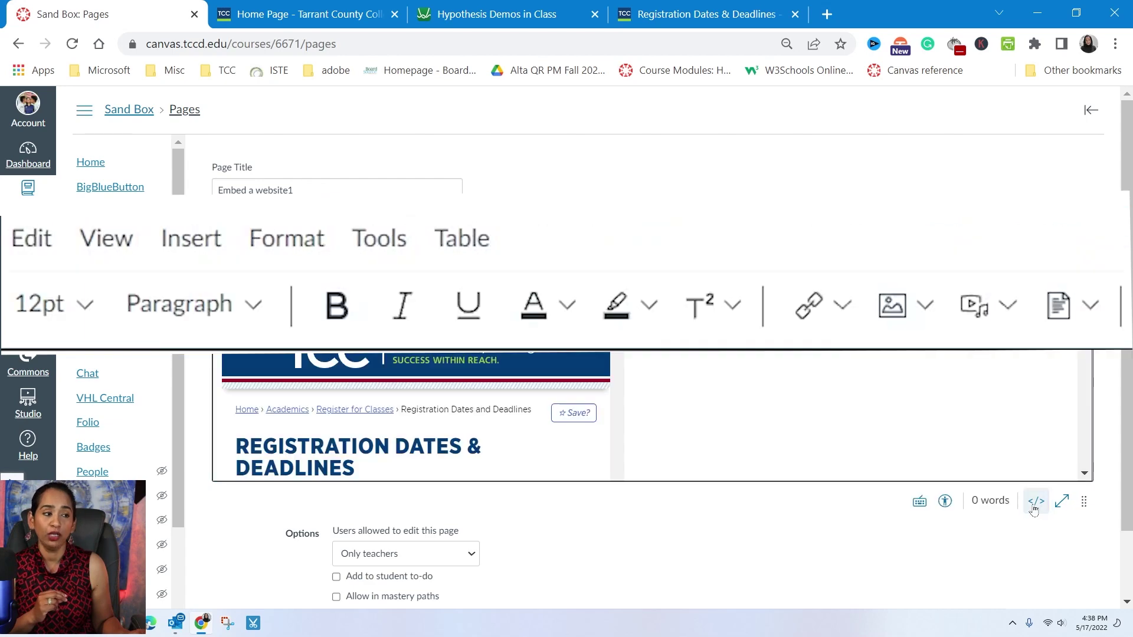
scroll(413, 375, "down", 20)
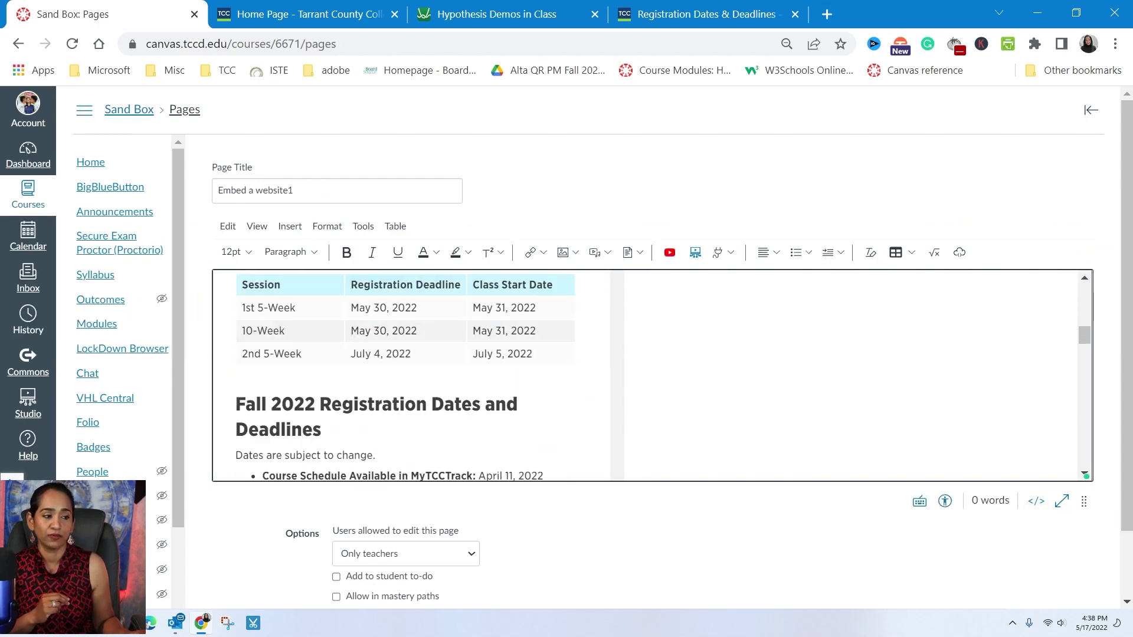
scroll(416, 375, "up", 20)
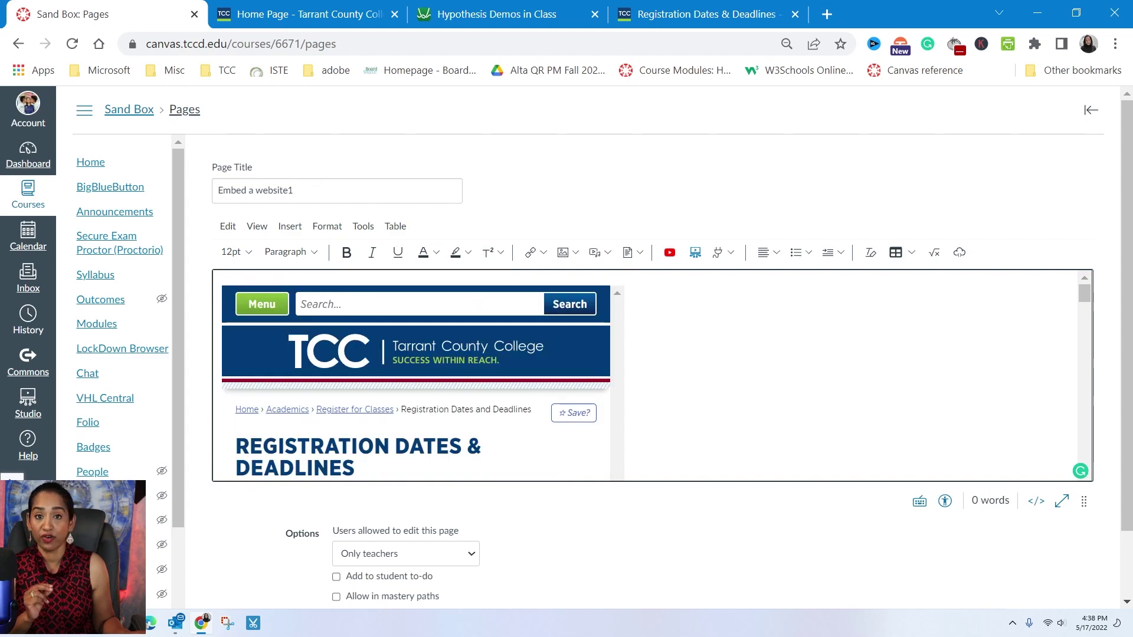
Step: In the iframe code, change width 600 to 1000 and height 3200 to 800
left_click(1035, 501)
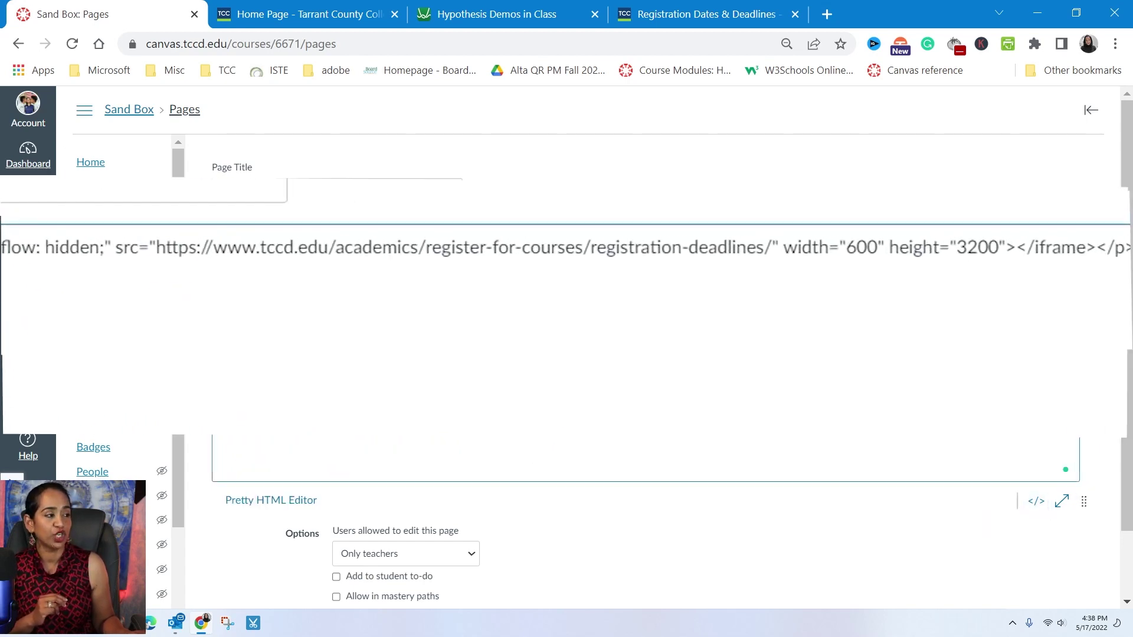
left_click(755, 226)
key("BackSpace")
type("10")
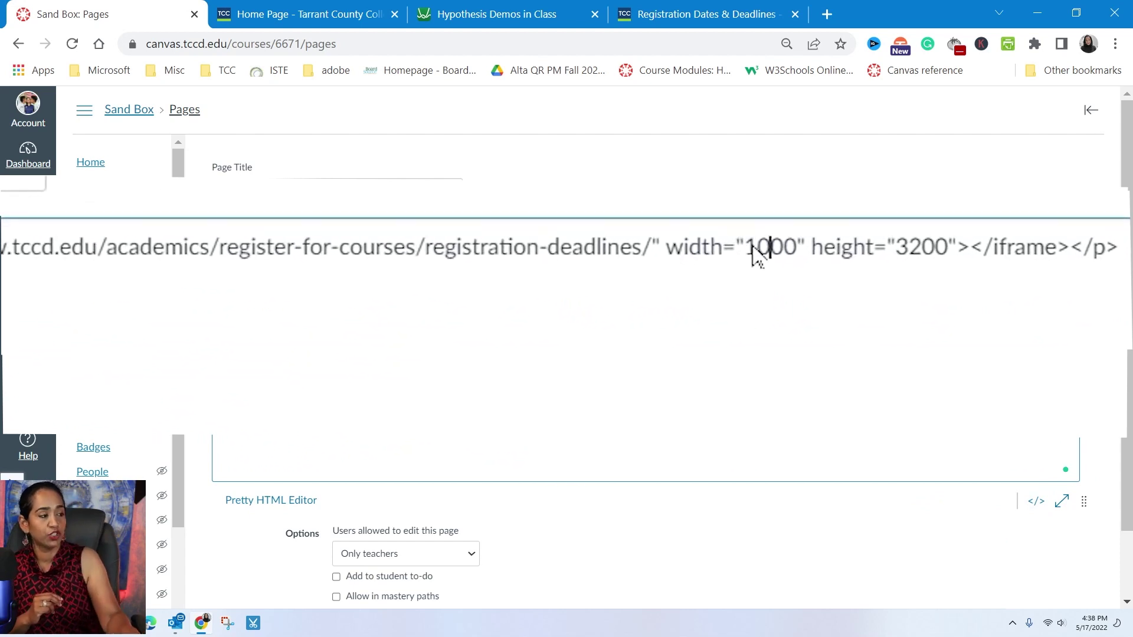
left_click(874, 239)
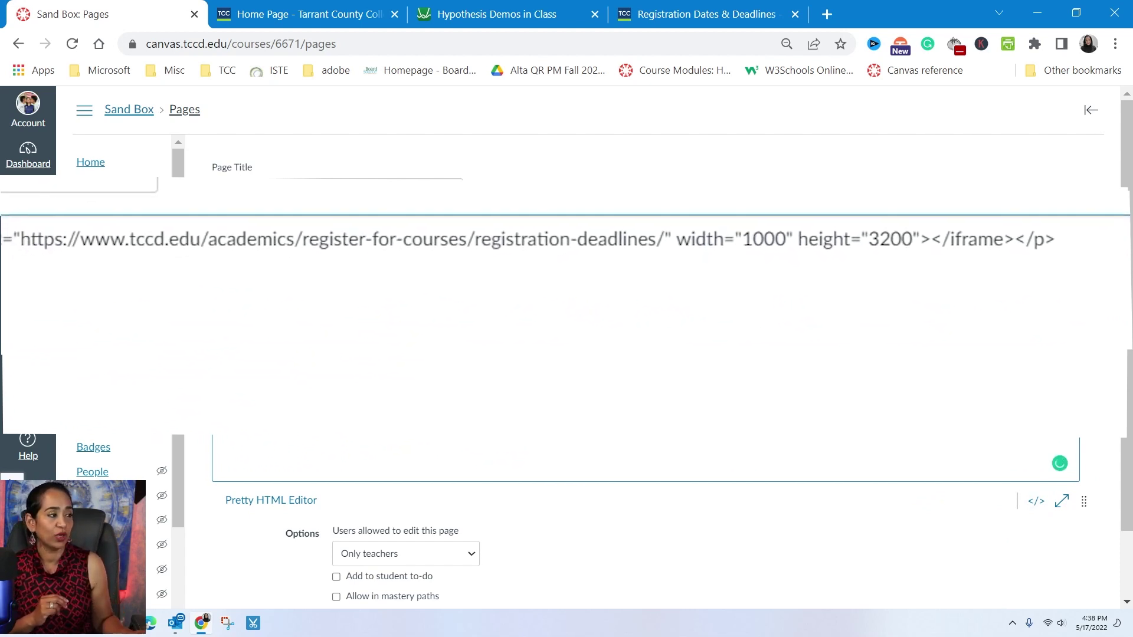
key("BackSpace")
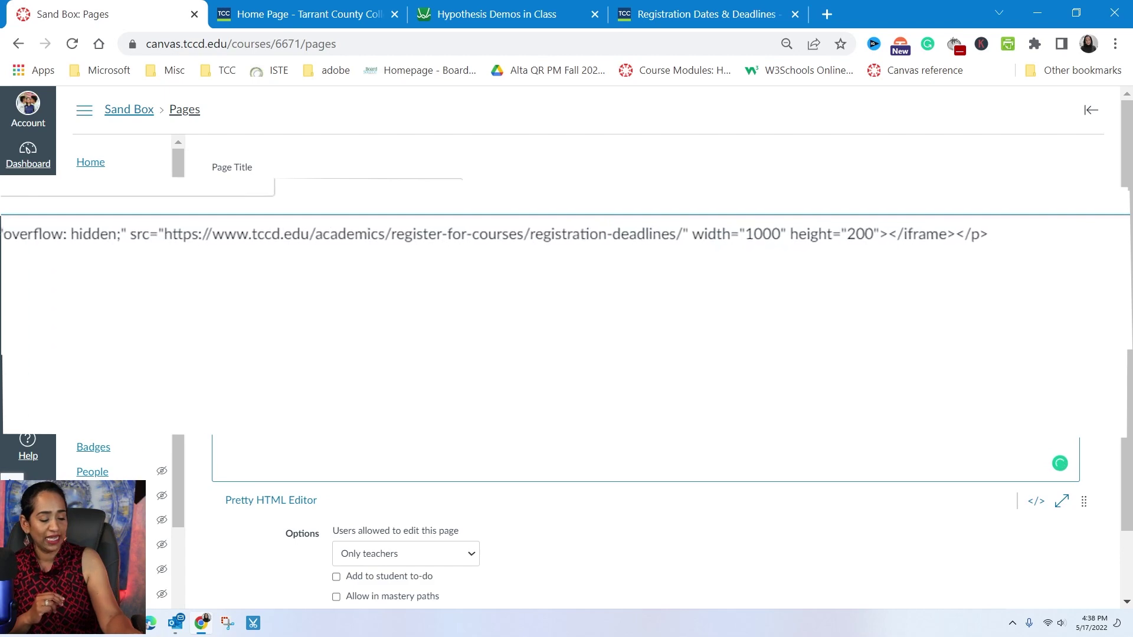
key("Delete")
Step: Preview the resized TCC registration-deadlines frame in the Embed a website1 editor and scroll through it
type("8")
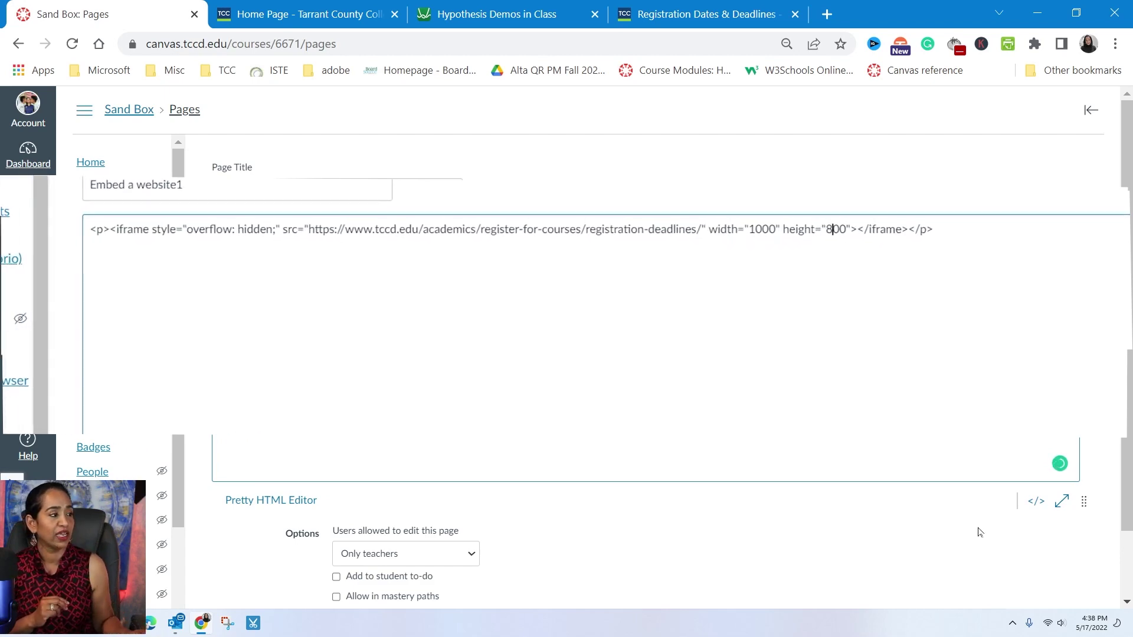
left_click(1035, 501)
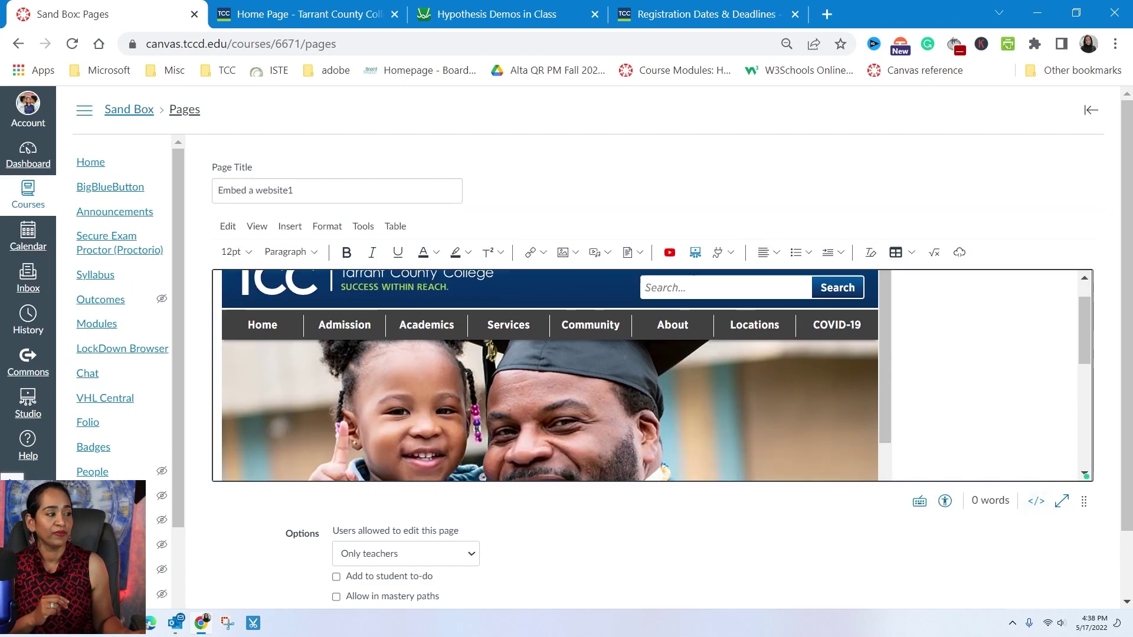
scroll(555, 372, "down", 3)
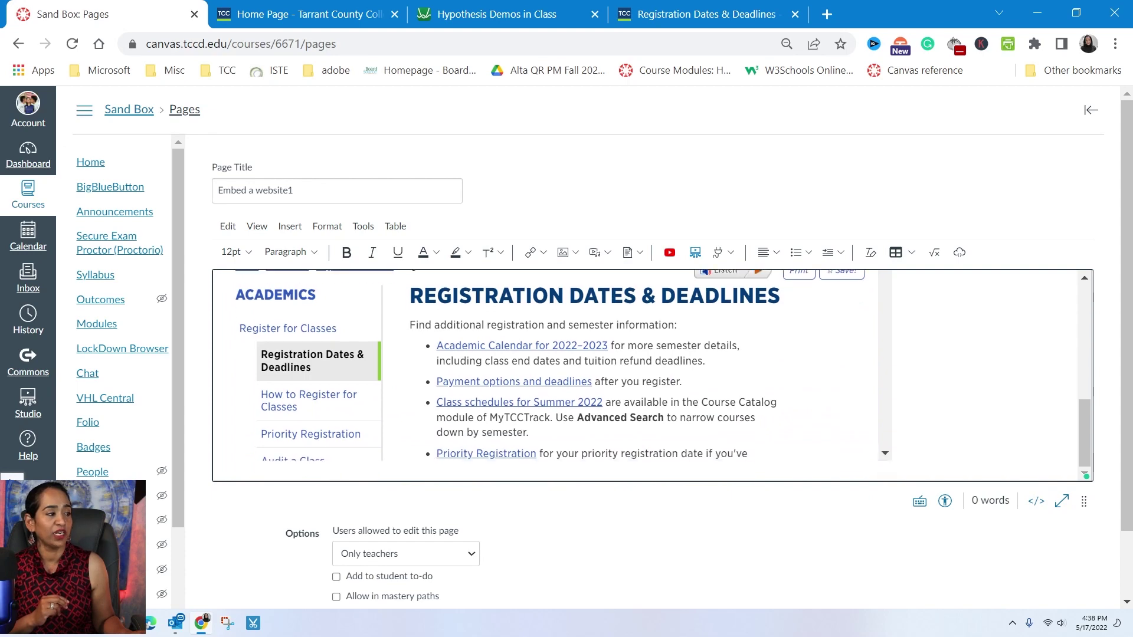
scroll(883, 413, "up", 6)
scroll(883, 414, "down", 5)
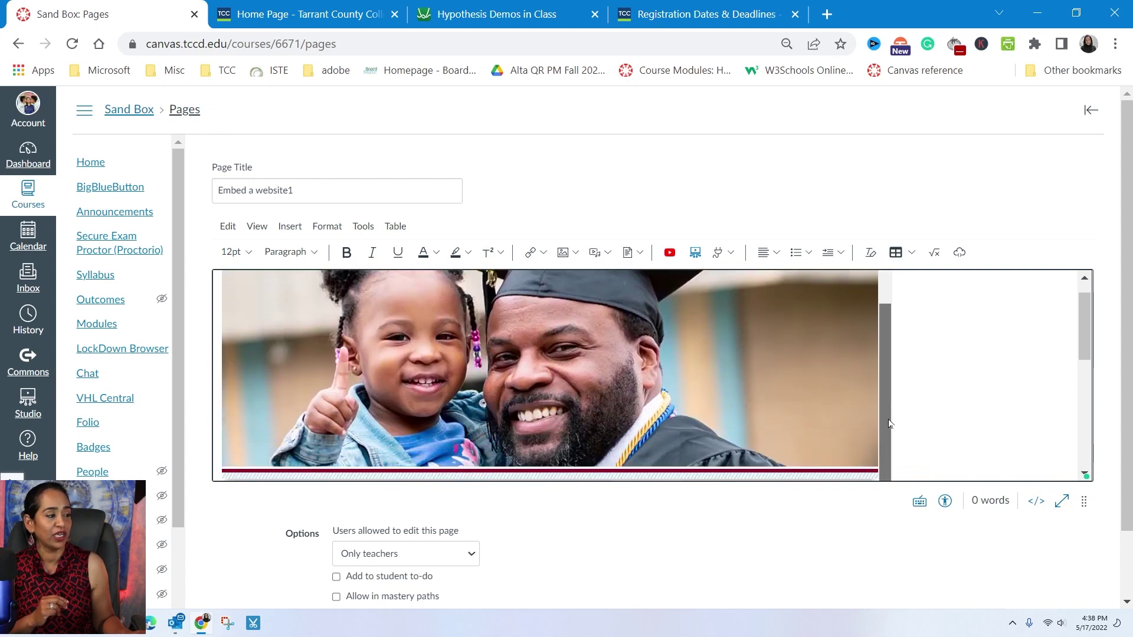
left_click_drag(886, 458, 887, 518)
scroll(692, 384, "down", 9)
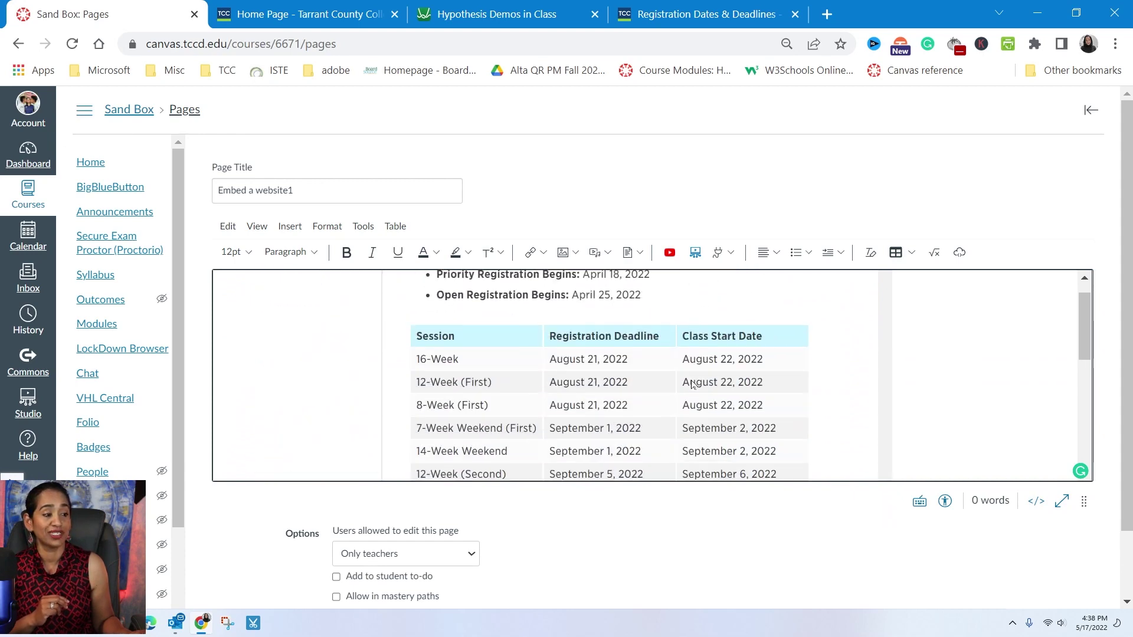
scroll(774, 384, "up", 15)
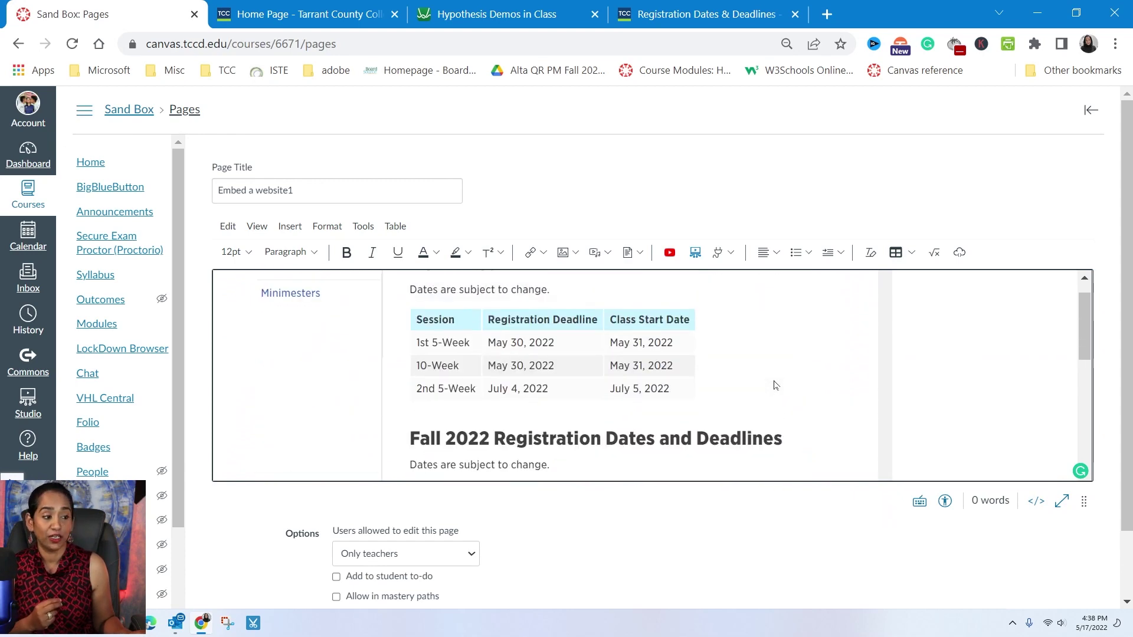
scroll(778, 386, "down", 8)
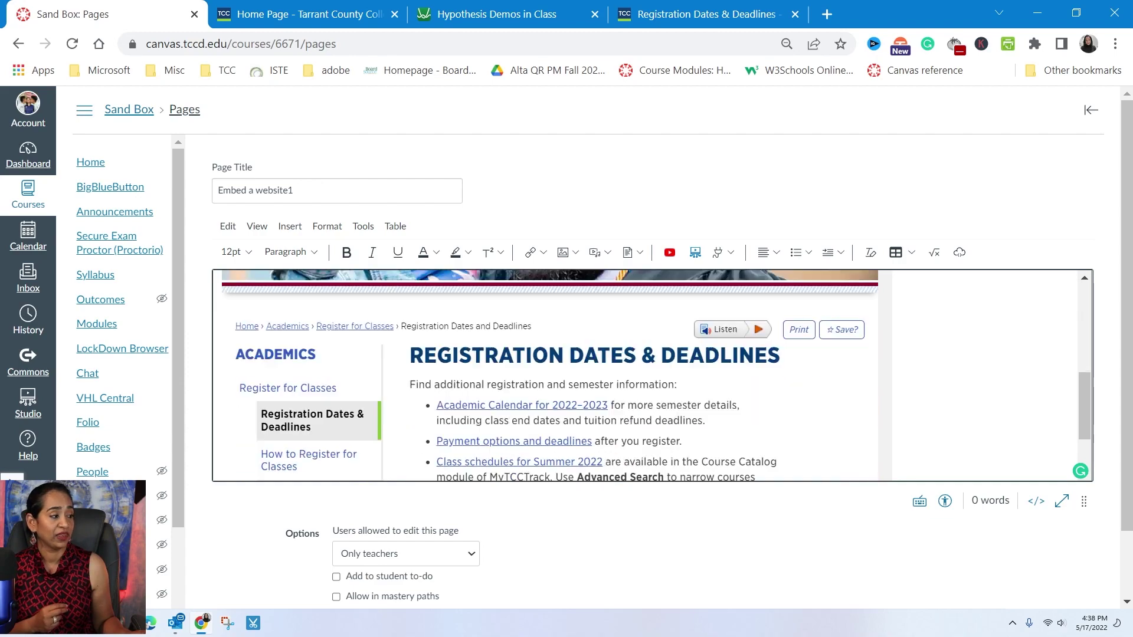
scroll(1072, 543, "down", 2)
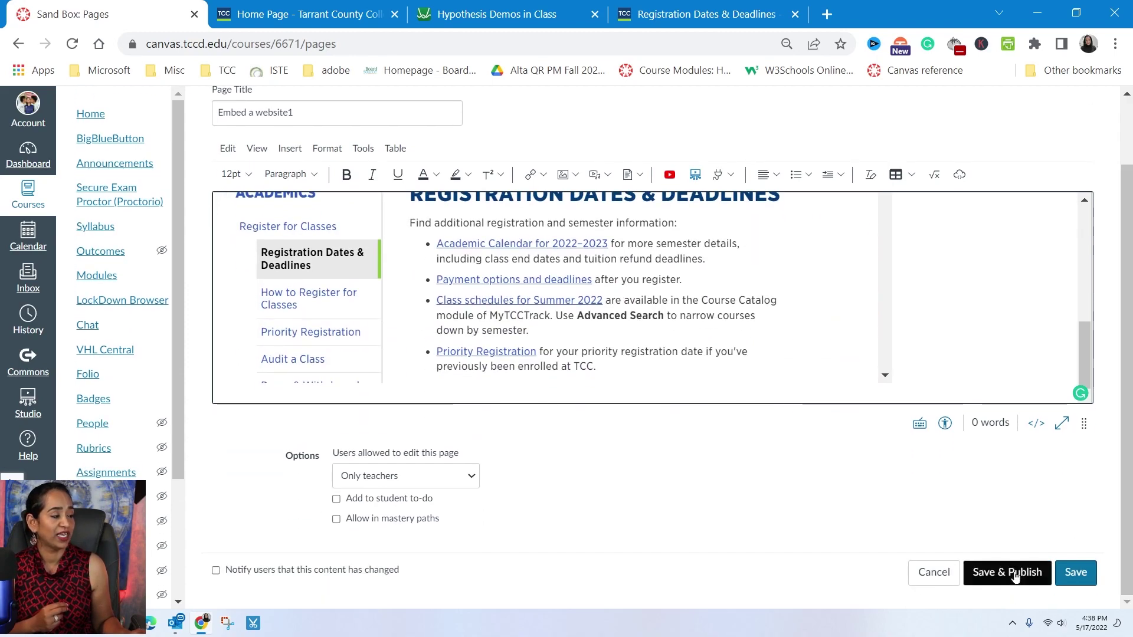
Step: Save and publish Embed a website1, then scroll through the published registration-deadlines iframe
left_click(1010, 573)
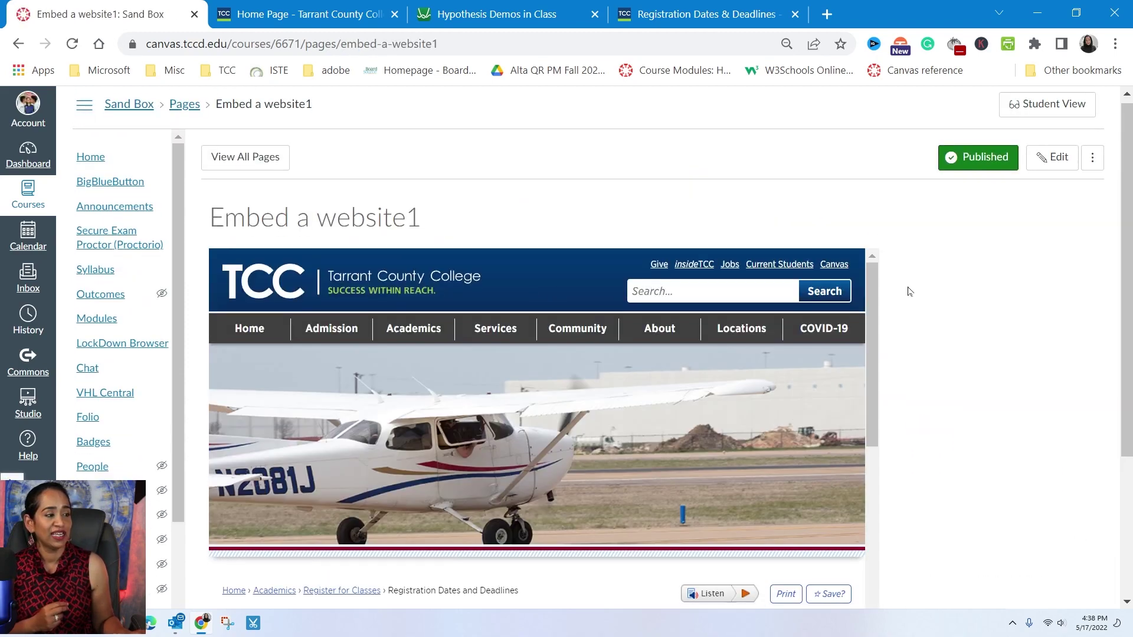
scroll(905, 291, "down", 5)
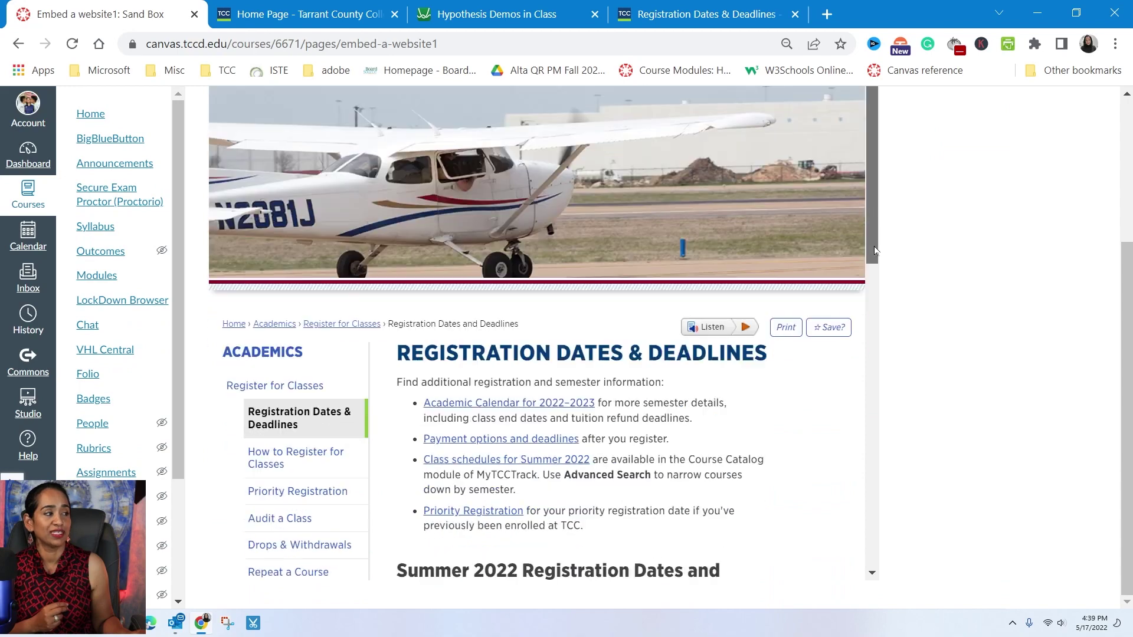
left_click_drag(875, 250, 883, 206)
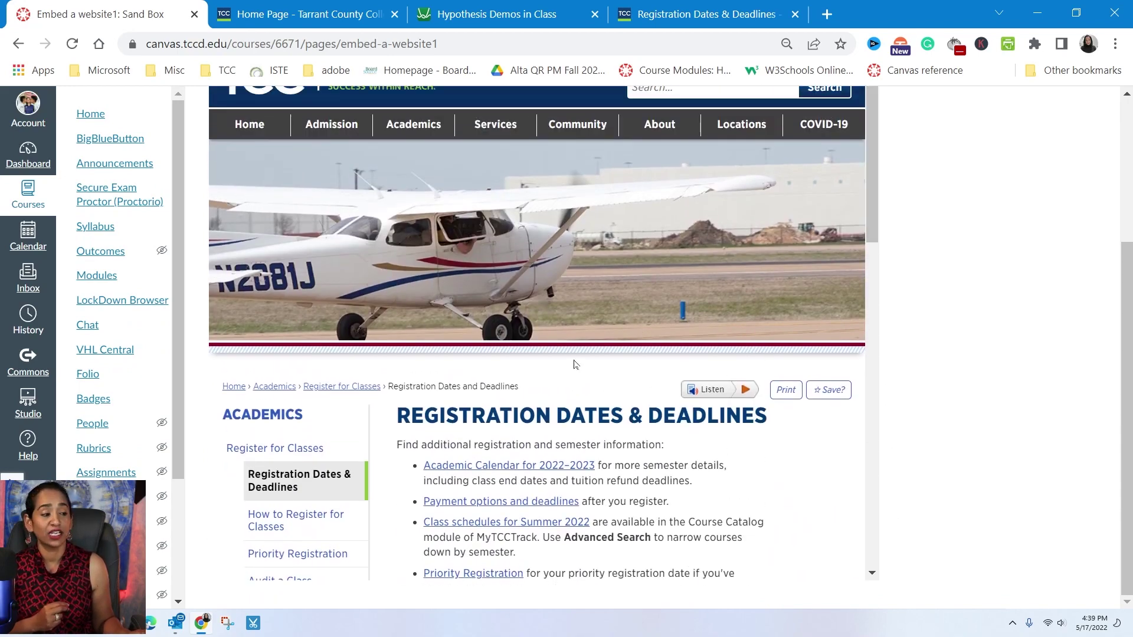
scroll(575, 354, "up", 5)
scroll(566, 443, "down", 5)
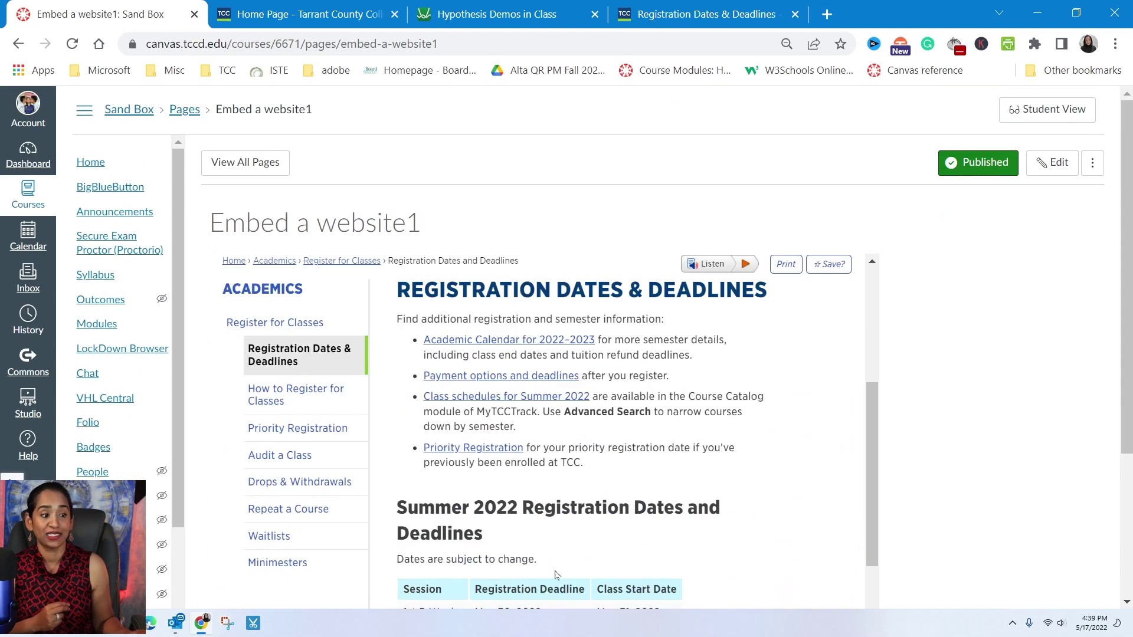
key("Tab")
key("Tab")
key("Tab")
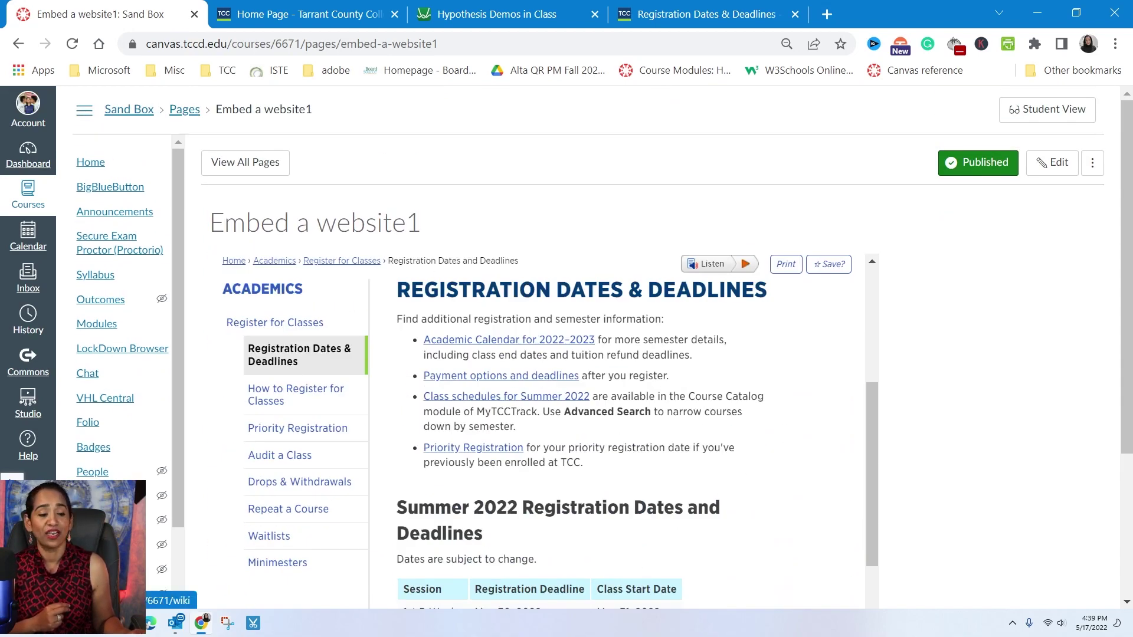
Step: Open the Embed a website page and drag the Desmos test statistic to get p-value 0.2802
key("Return")
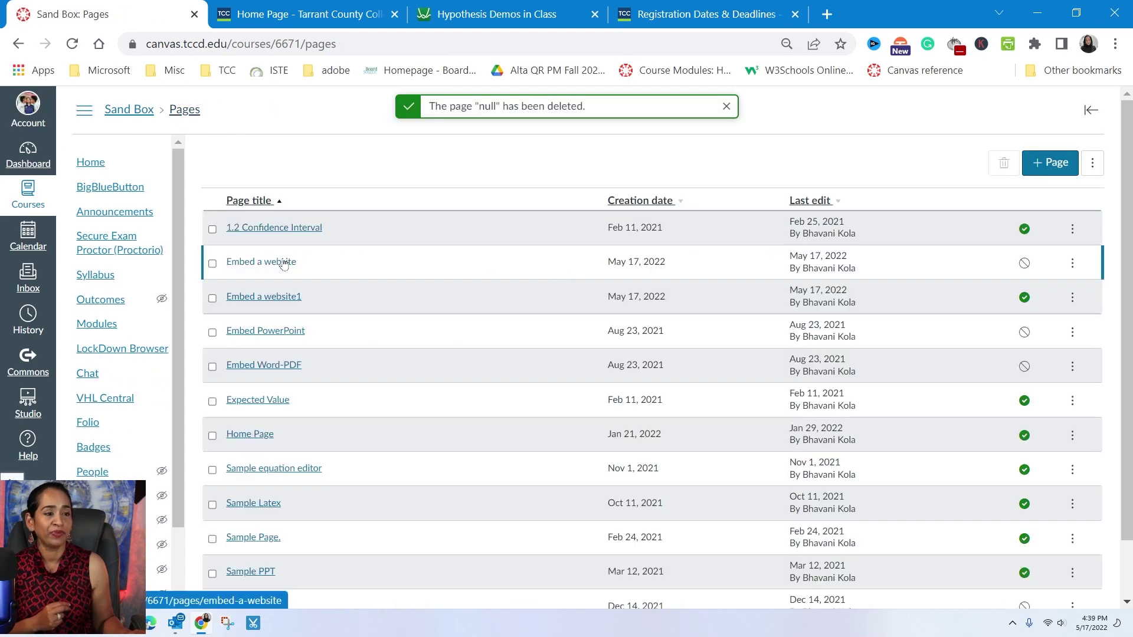
left_click(283, 265)
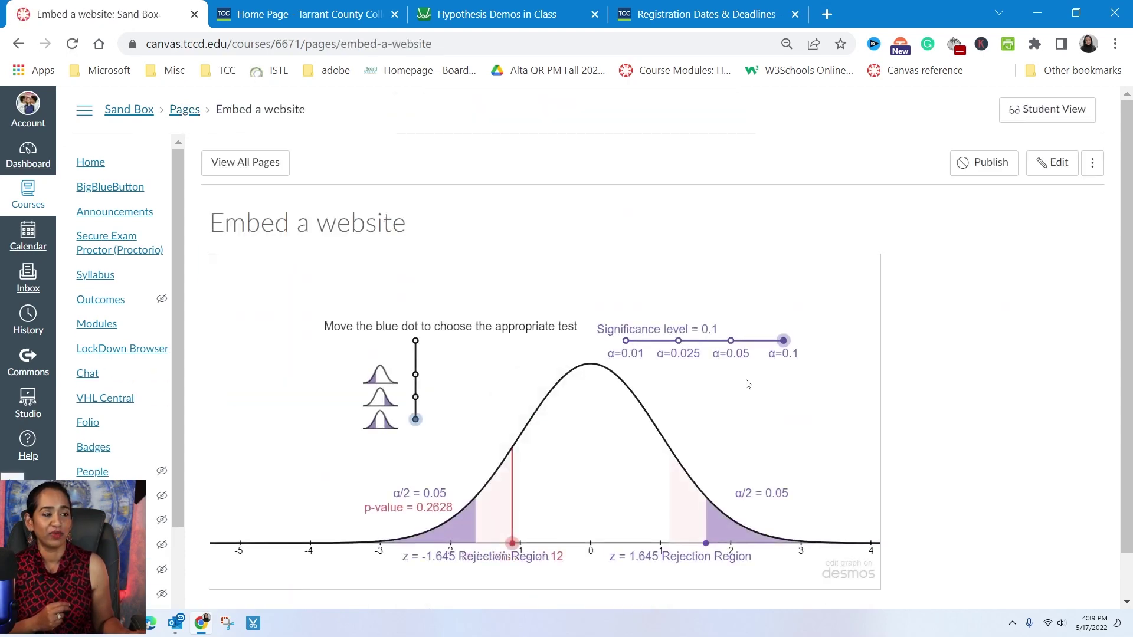
scroll(747, 384, "down", 1)
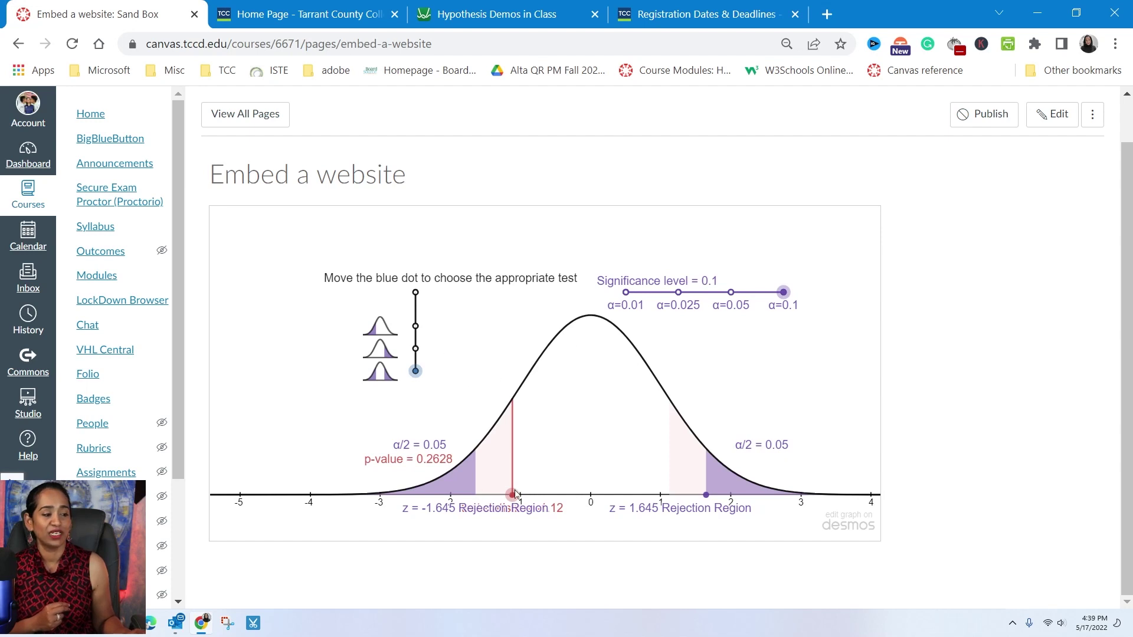
mouse_move(511, 494)
left_mouse_down()
mouse_move(556, 494)
mouse_move(507, 493)
mouse_move(549, 483)
mouse_move(514, 482)
left_mouse_up()
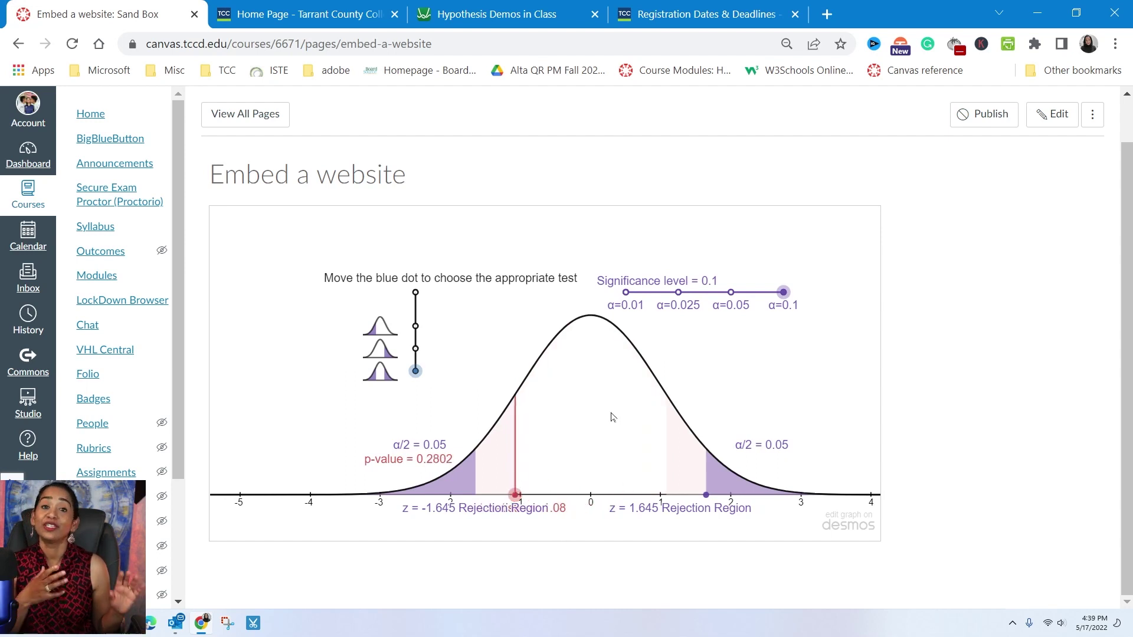